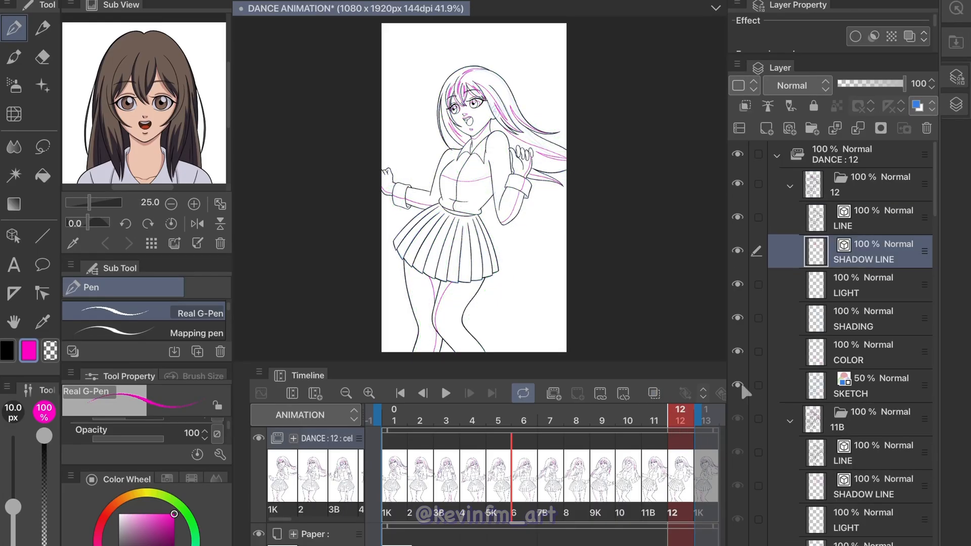
Review the inked cels' layer folders and play the line animation from frame 1
scroll(743, 390, "down", 20)
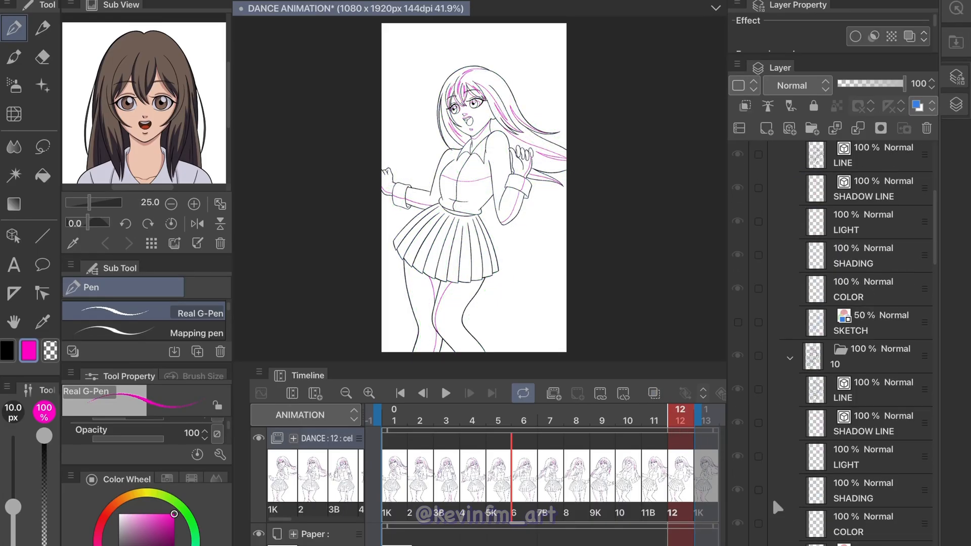
scroll(878, 441, "down", 3)
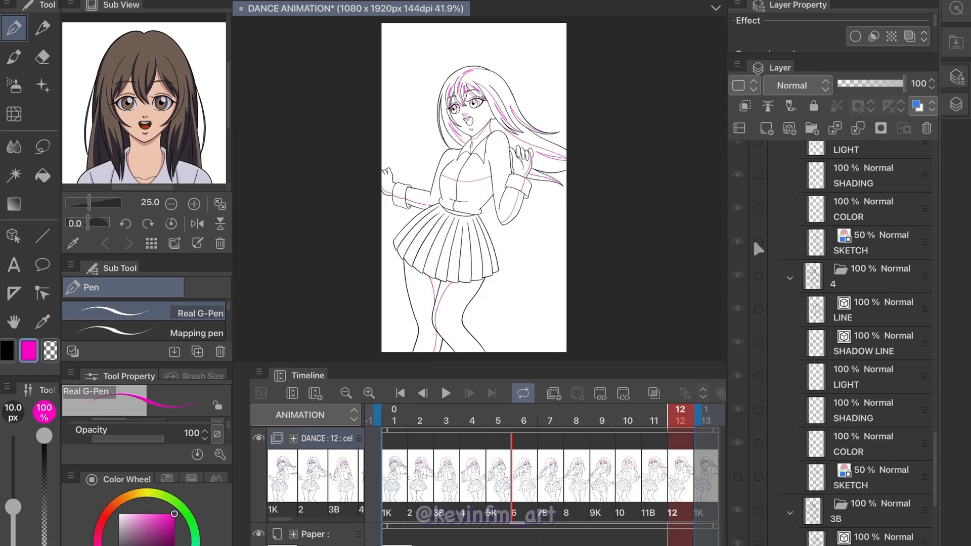
left_click(389, 434)
left_click(445, 393)
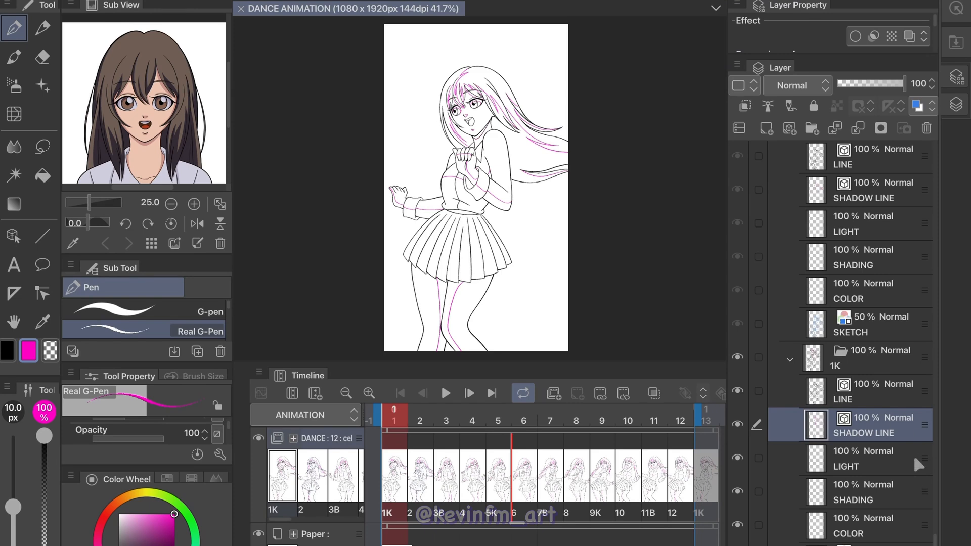
Hide cel 1K's SHADOW LINE layer and fill the hair on its COLOR layer with the portrait's brown, using Refer other layers
left_click(737, 425)
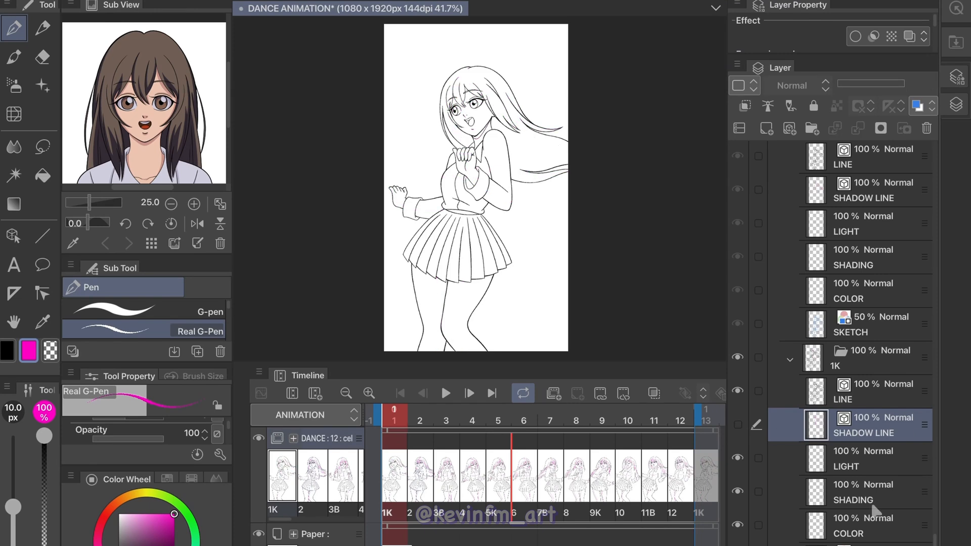
left_click(867, 523)
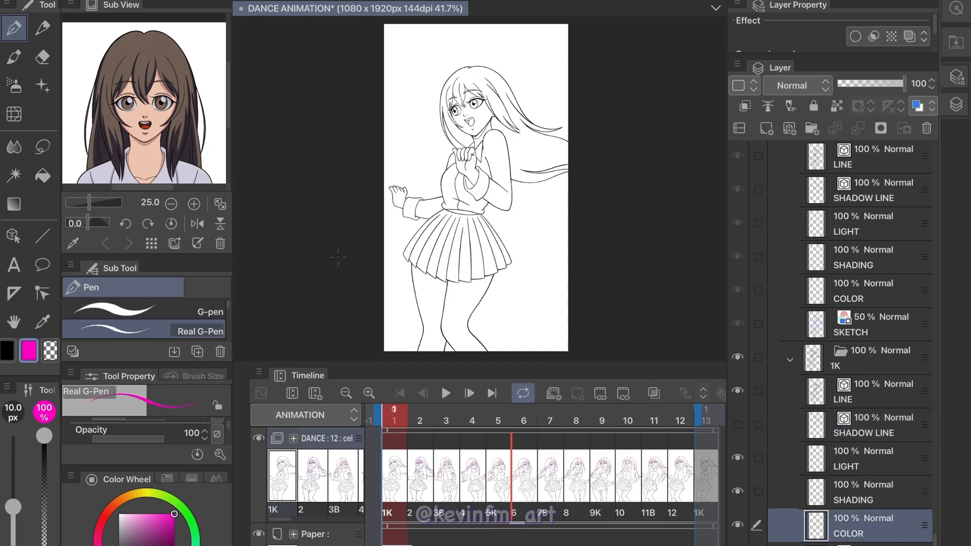
left_click(42, 175)
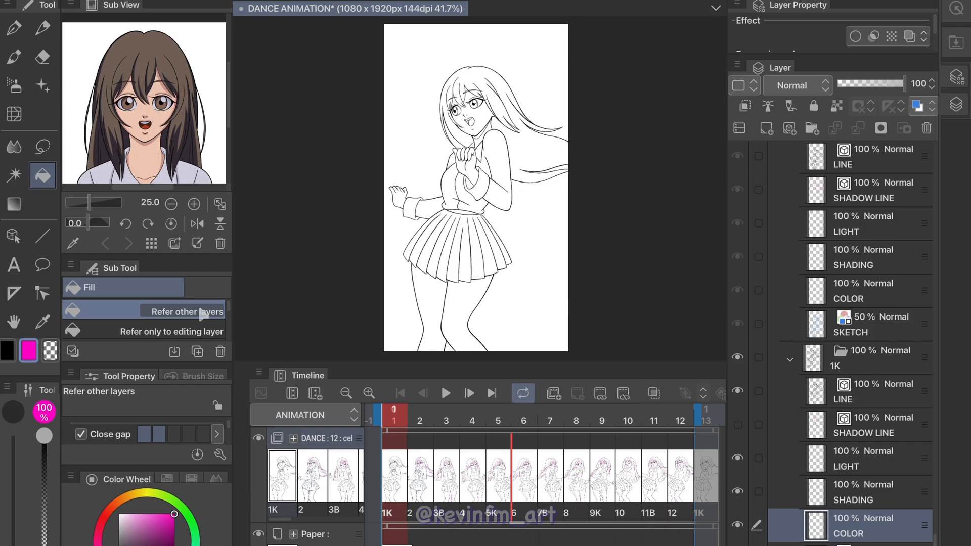
left_click(201, 310)
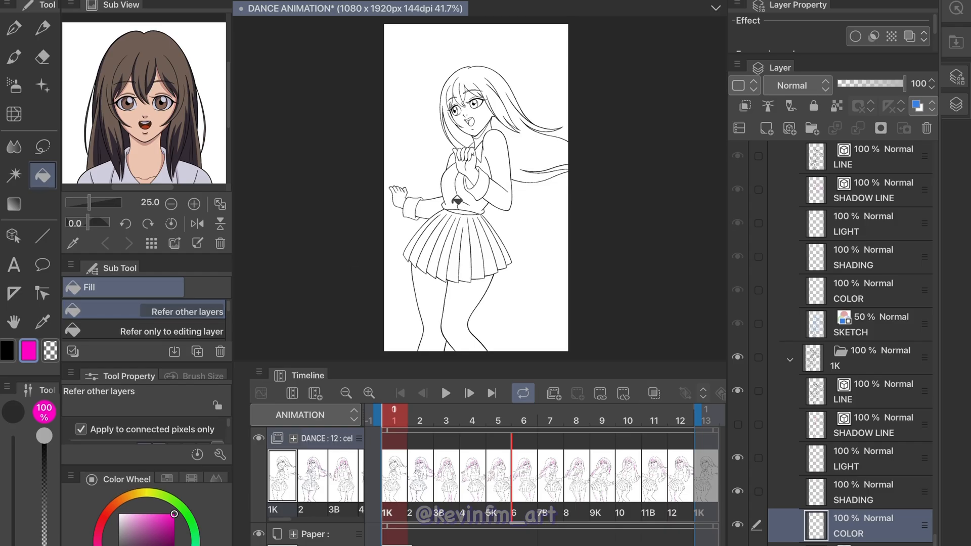
left_click(76, 244)
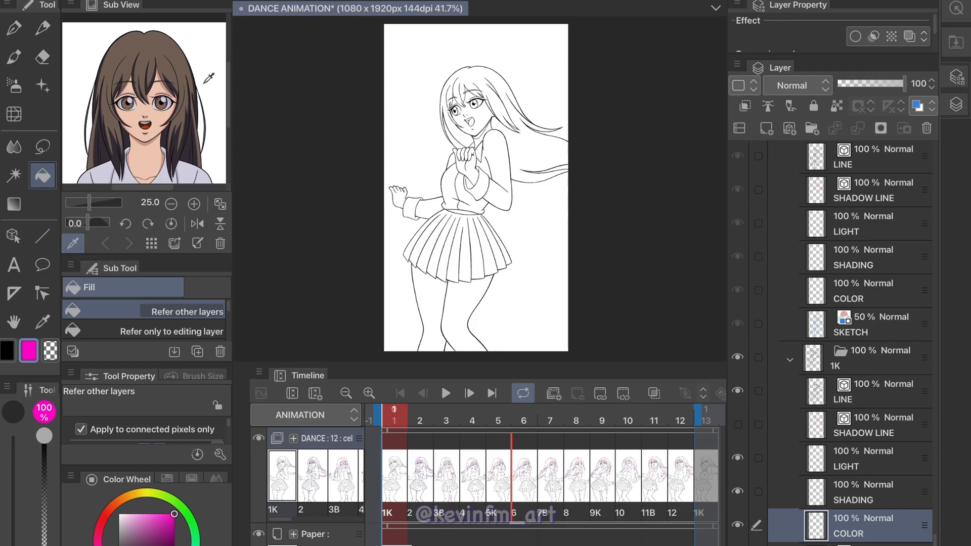
left_click(162, 44)
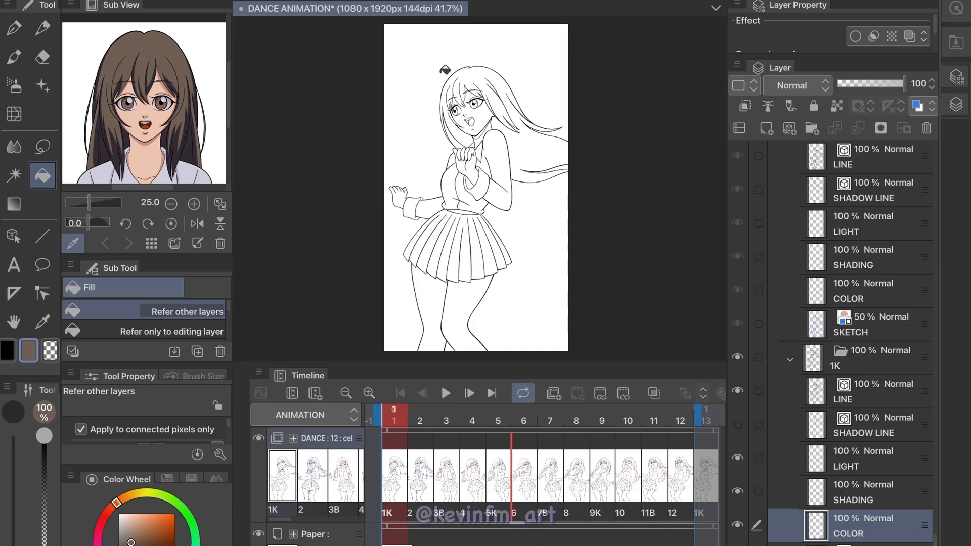
left_click(539, 140)
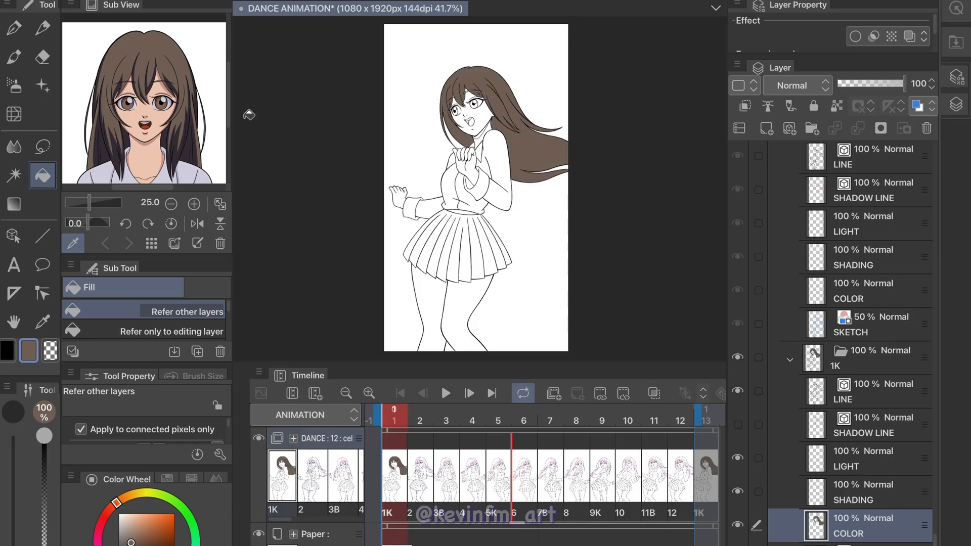
Fill the blouse body, collar, sleeves and cuffs on 1K's COLOR layer with the lavender sampled from the portrait's shirt
left_click(194, 162)
left_click(498, 169)
left_click(472, 192)
left_click(455, 175)
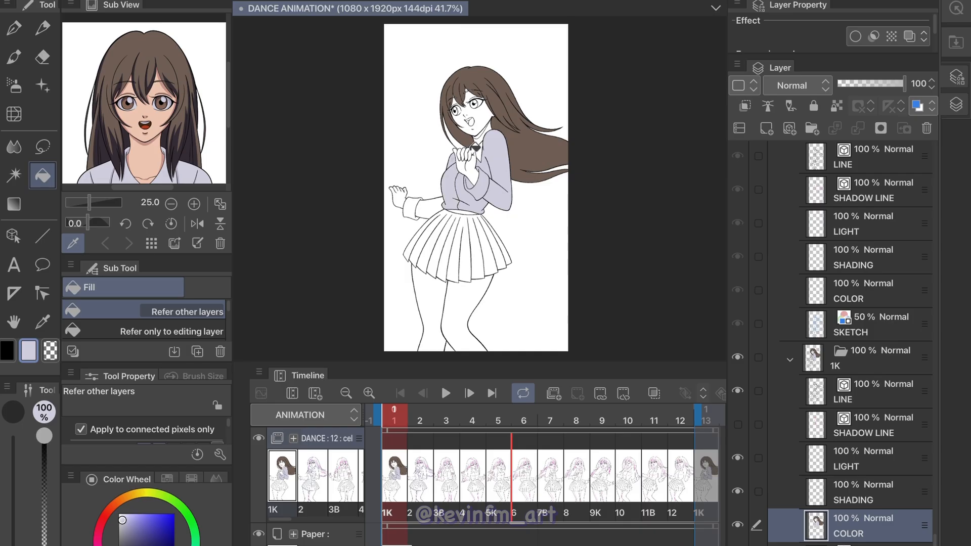
left_click(430, 200)
left_click(419, 200)
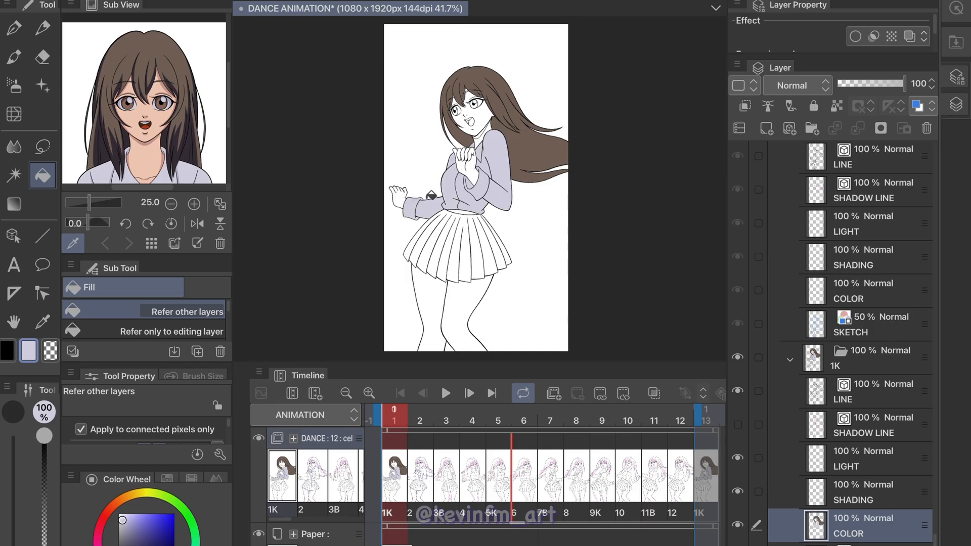
Fill the hands, face, neck and legs on 1K's COLOR layer with the portrait's skin tone
left_click(158, 151)
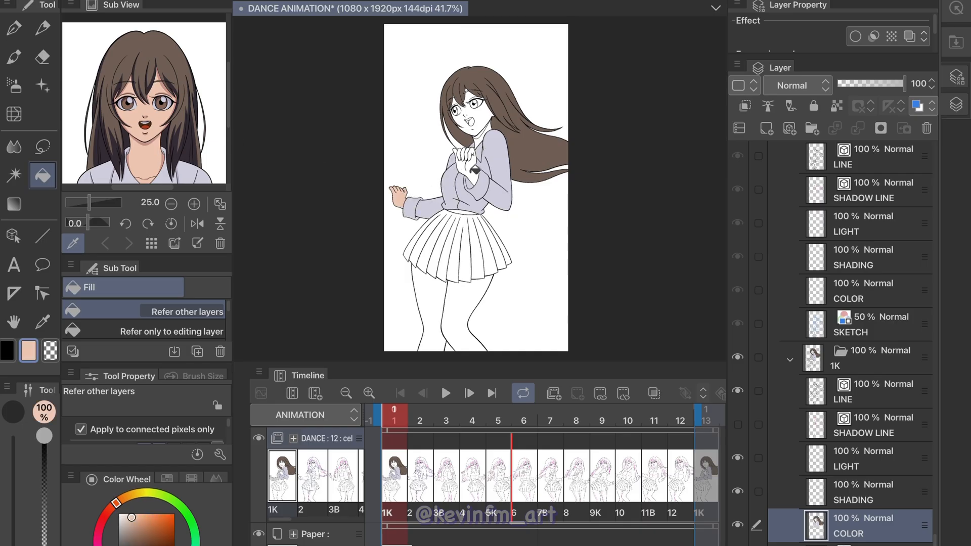
left_click(484, 122)
left_click(458, 294)
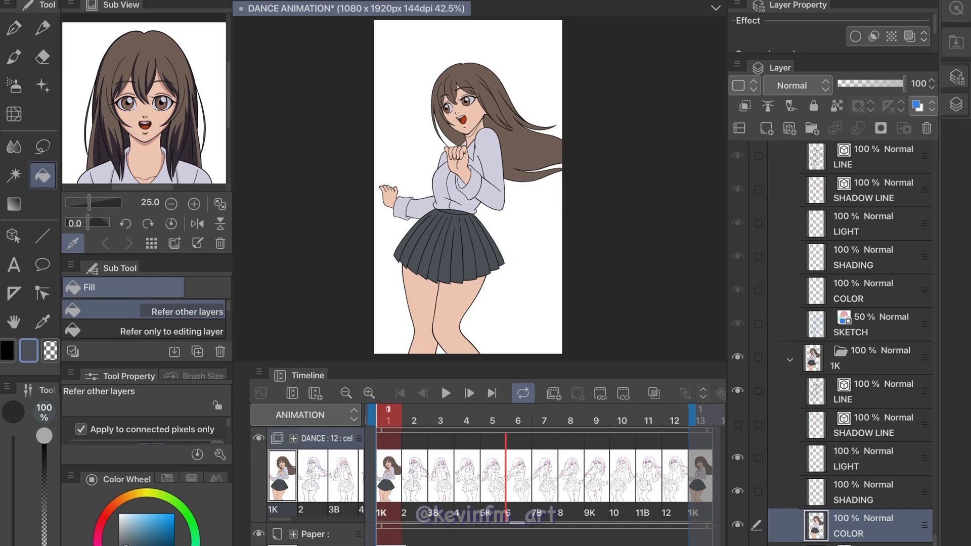
On 1K's SHADING layer, with SHADOW LINE shown and COLOR hidden, fill the hair shadows with the portrait's dark hair shade
left_click(854, 495)
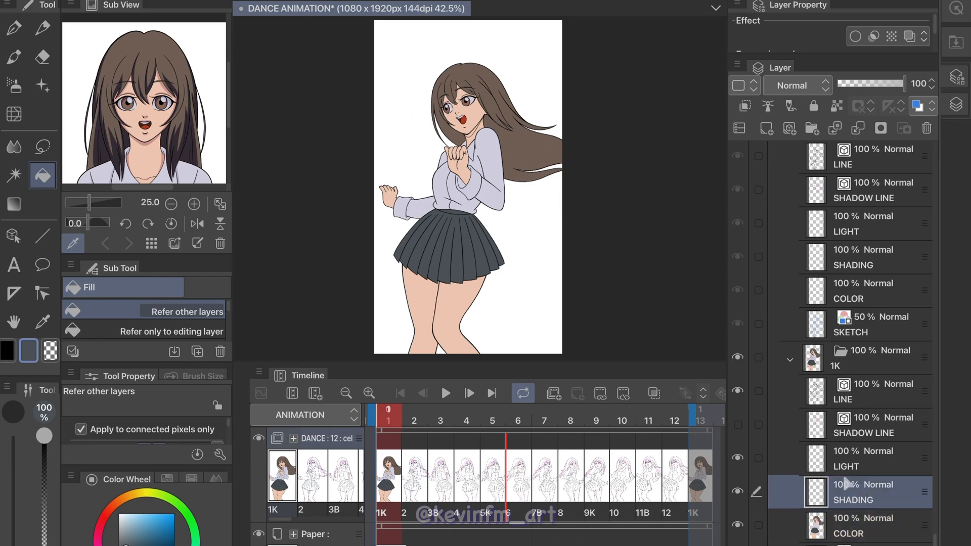
left_click(738, 423)
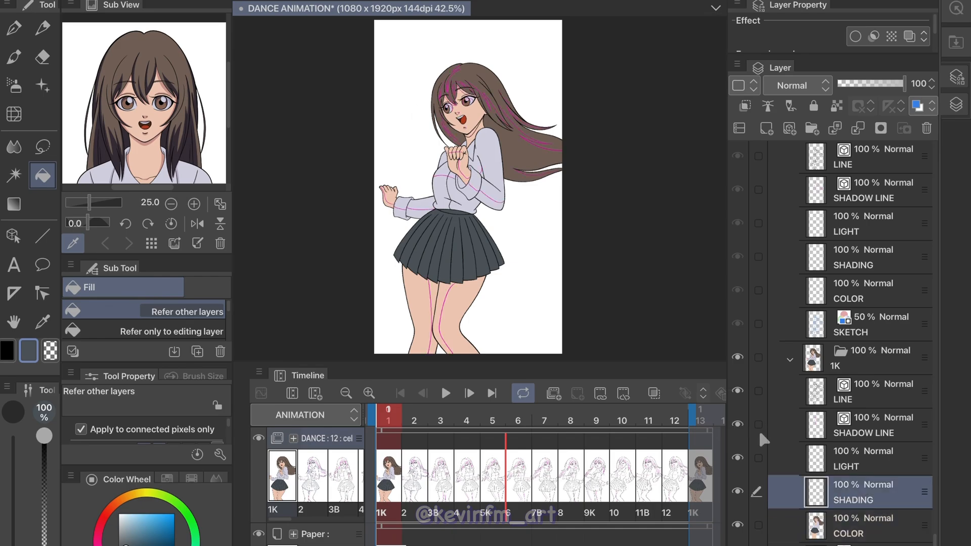
left_click(738, 525)
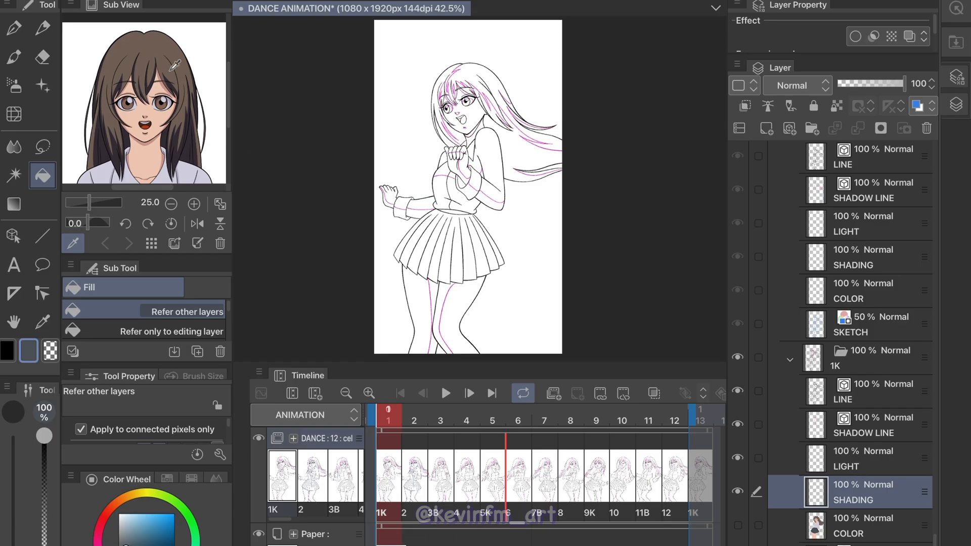
left_click(194, 147)
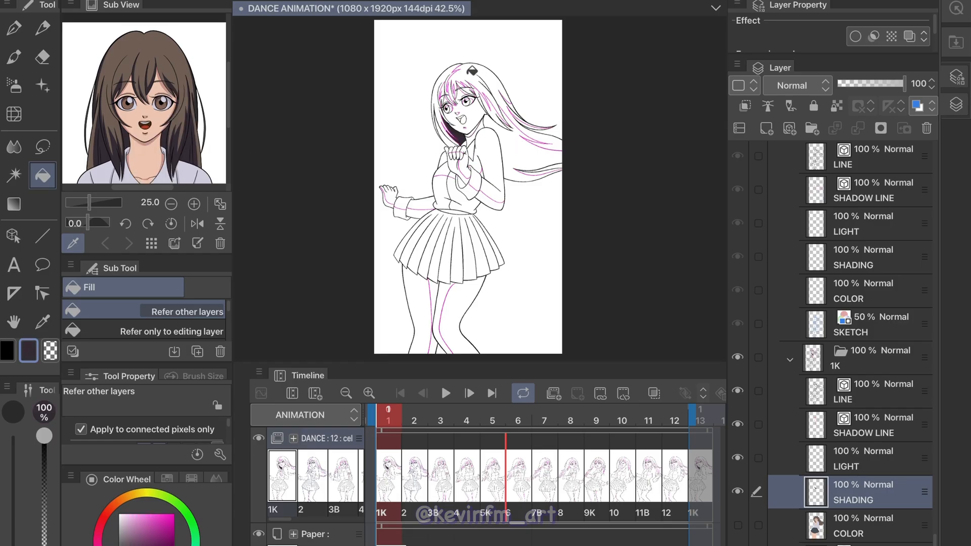
left_click(472, 72)
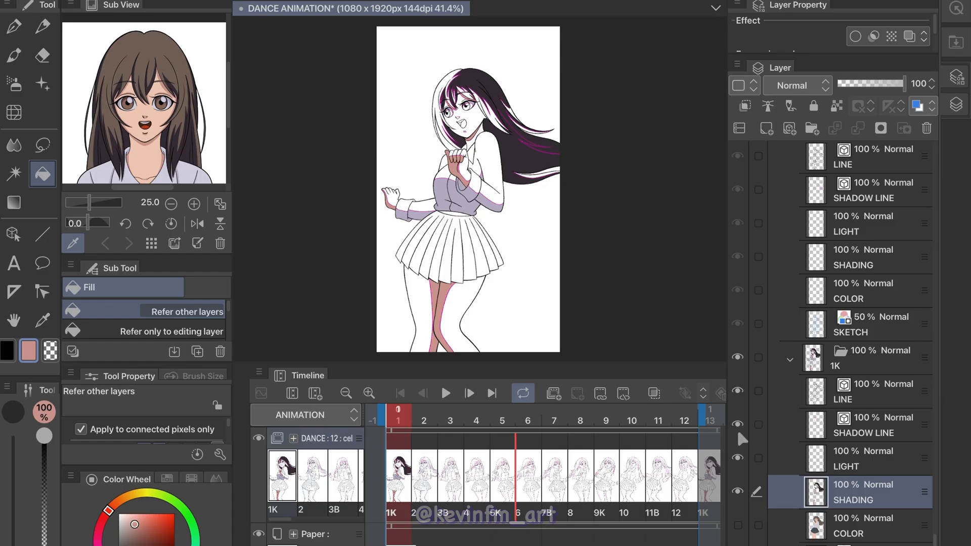
Hide the SHADOW LINE layer, show the COLOR layer again, and play the colored animation
left_click(737, 425)
left_click(738, 525)
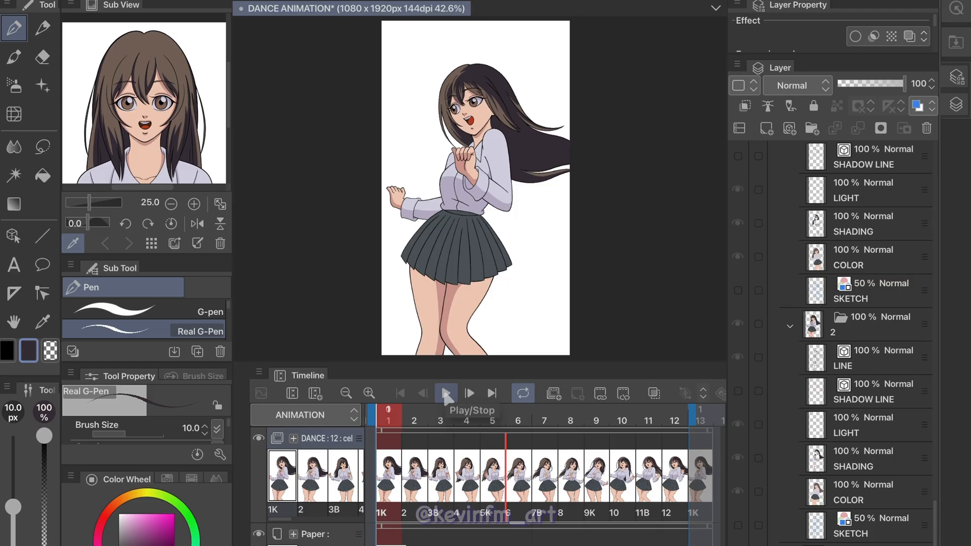
left_click(446, 394)
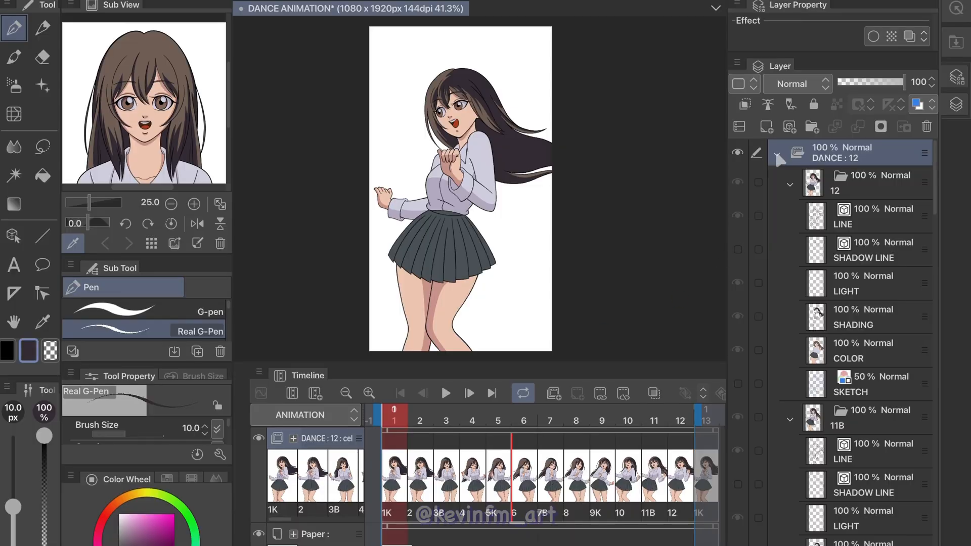
Collapse the DANCE animation folder and register the downloaded YYR Prism Halo Tools 09 material as a Decoration effect brush
left_click(778, 155)
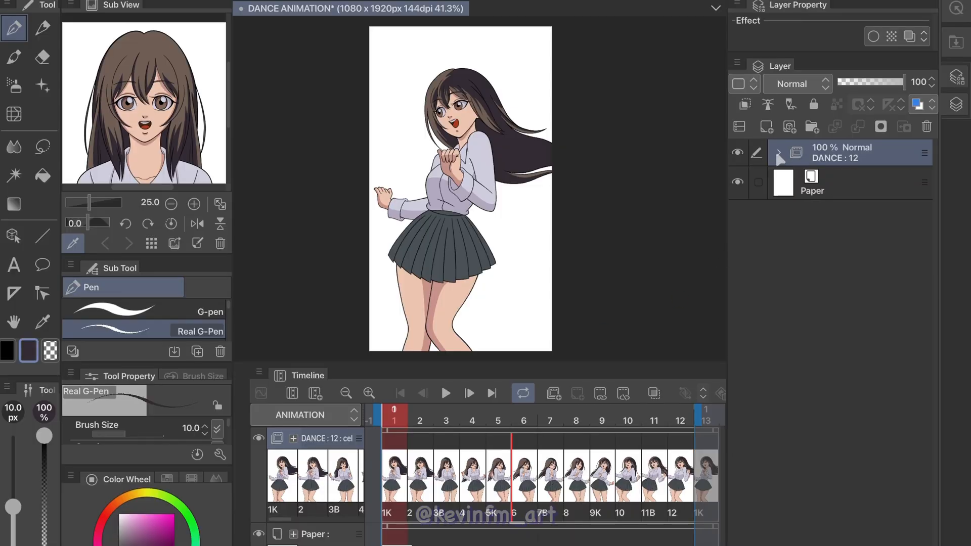
left_click(957, 46)
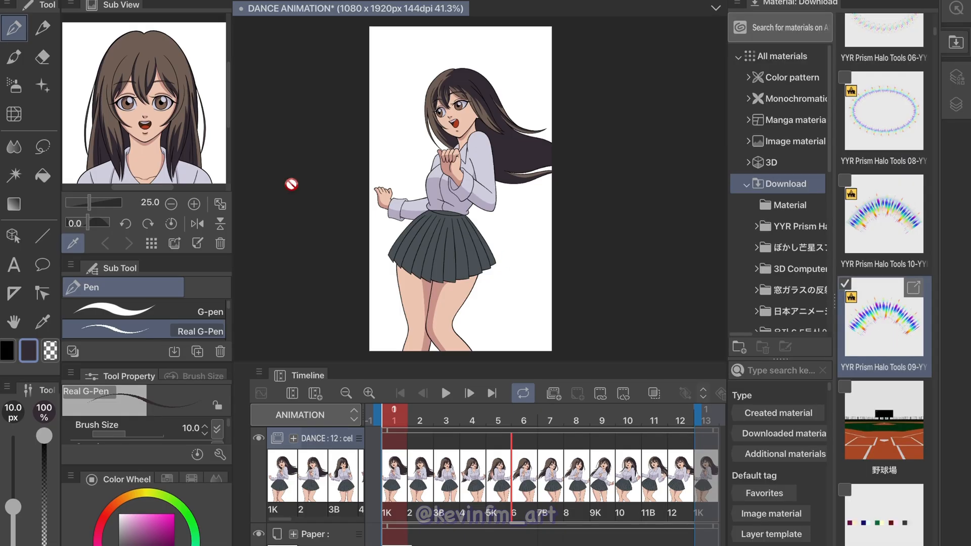
left_click(44, 87)
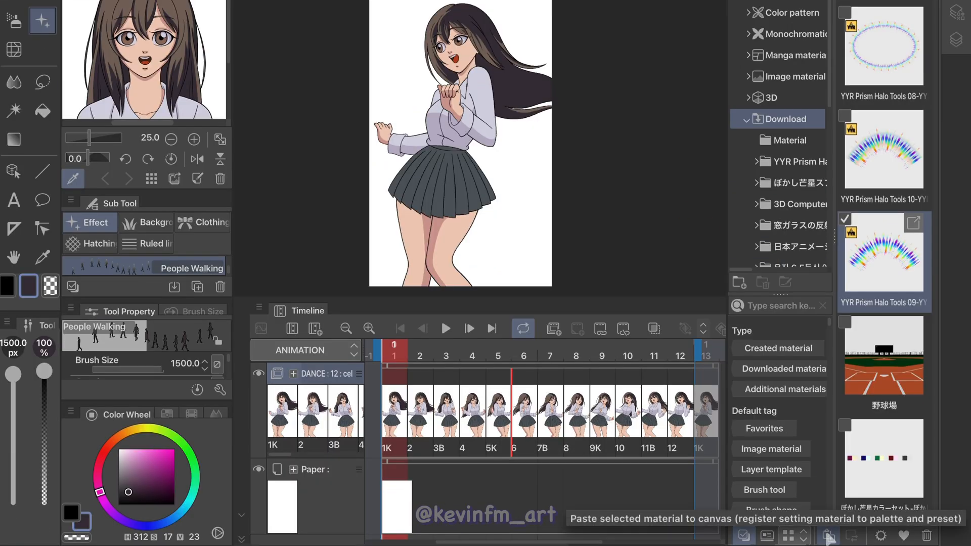
left_click(828, 536)
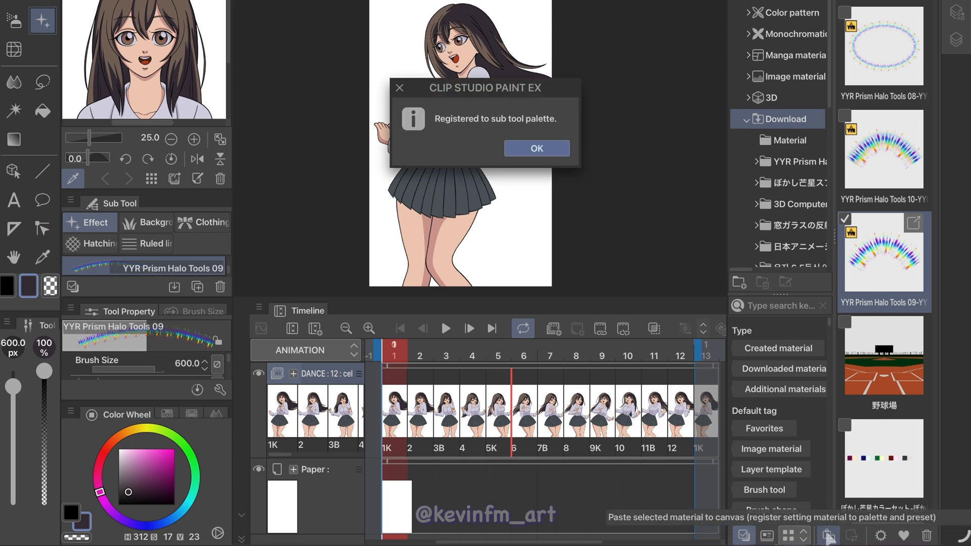
left_click(537, 147)
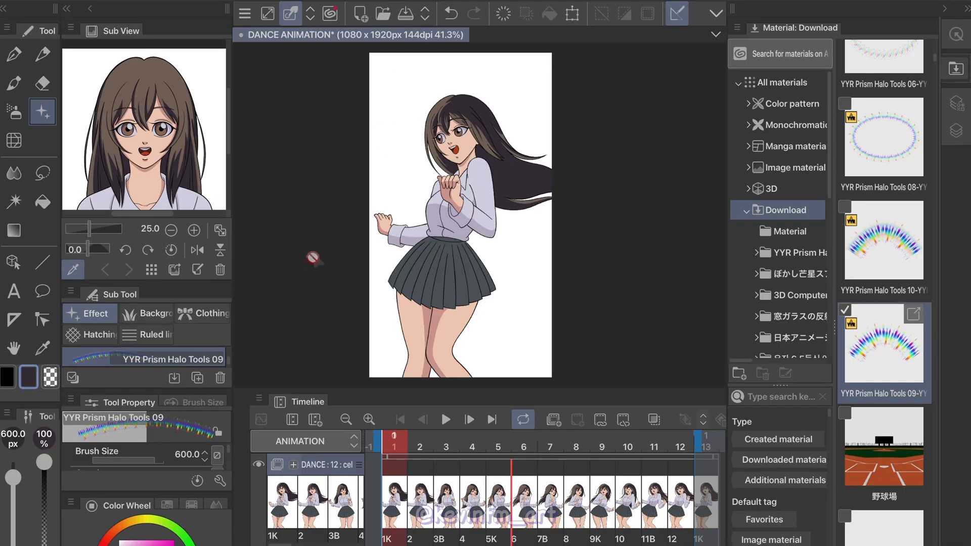
Create a new vector layer directly above the Paper layer and name it FXs
left_click(956, 131)
left_click(845, 203)
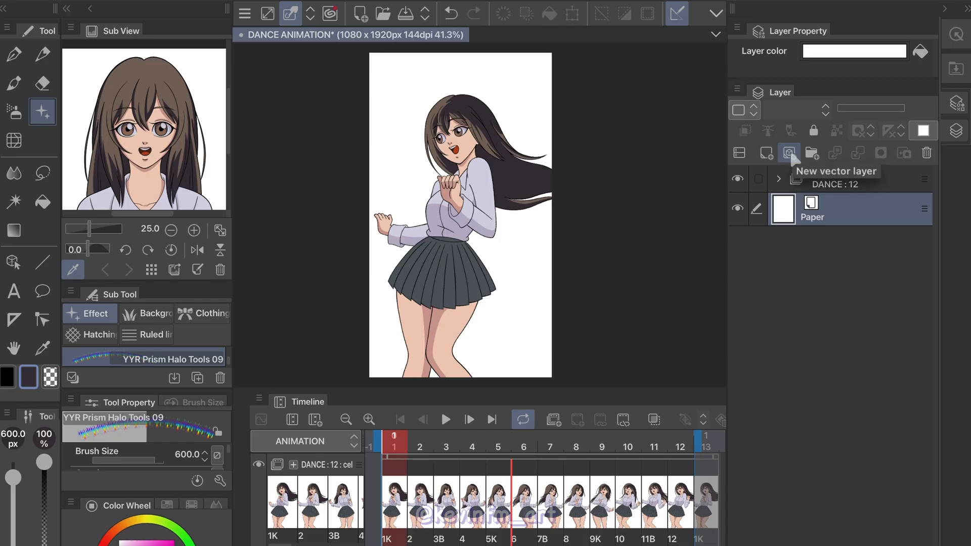
left_click(790, 155)
double_click(847, 211)
type("FXs")
key("Return")
Draw three prism halo strokes around the dancer on the FXs layer at brush size 600
left_click_drag(450, 72, 475, 374)
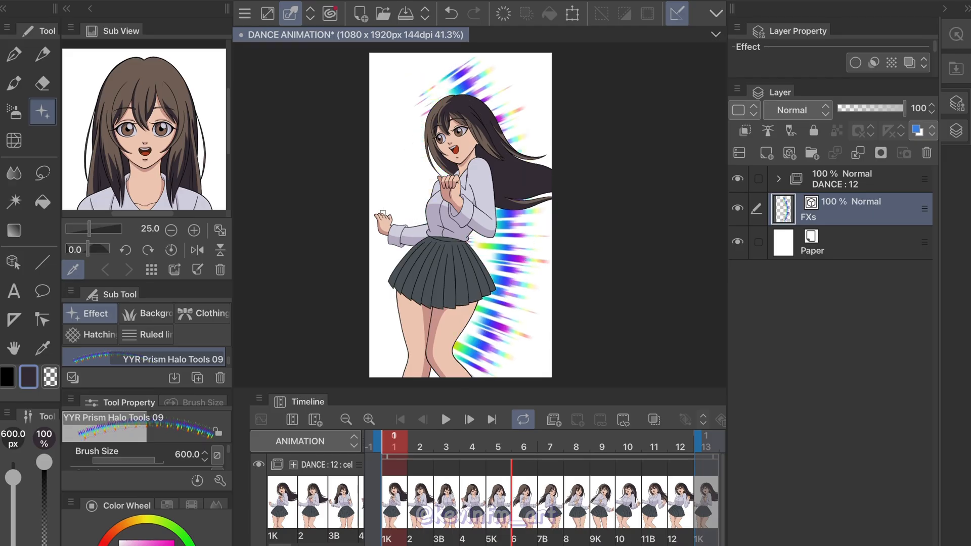
left_click_drag(383, 213, 412, 147)
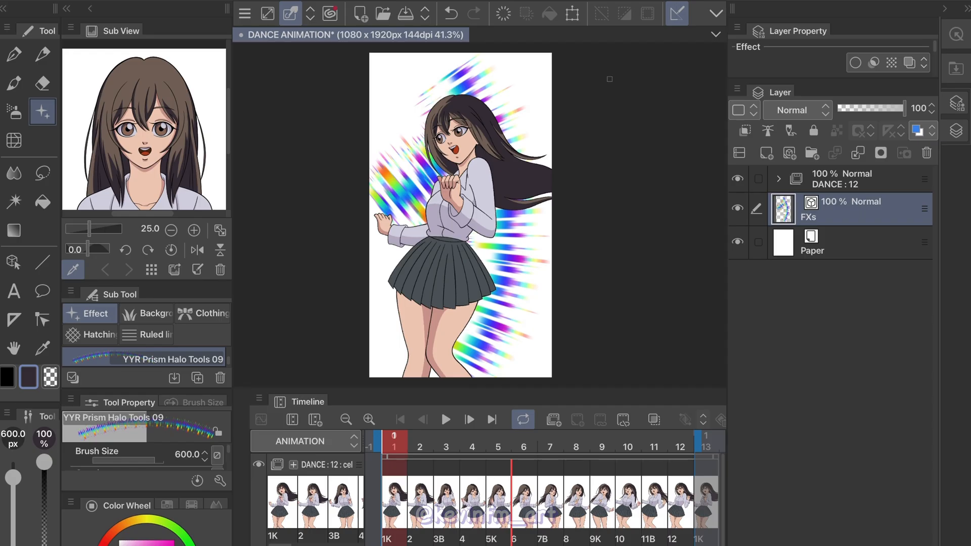
left_click_drag(609, 79, 478, 210)
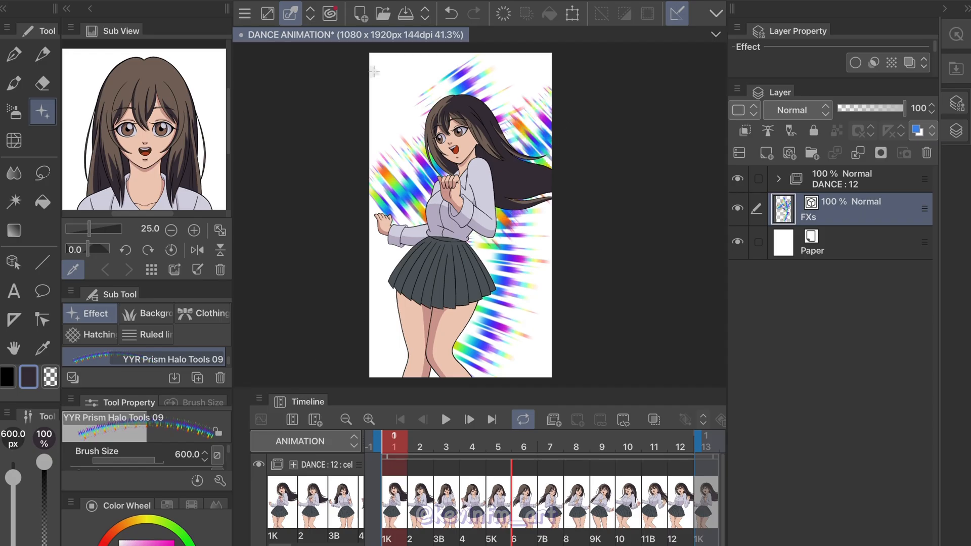
With the Object tool, select the long halo stroke behind the dancer and move its upper end point to the canvas's upper-left edge
left_click(20, 264)
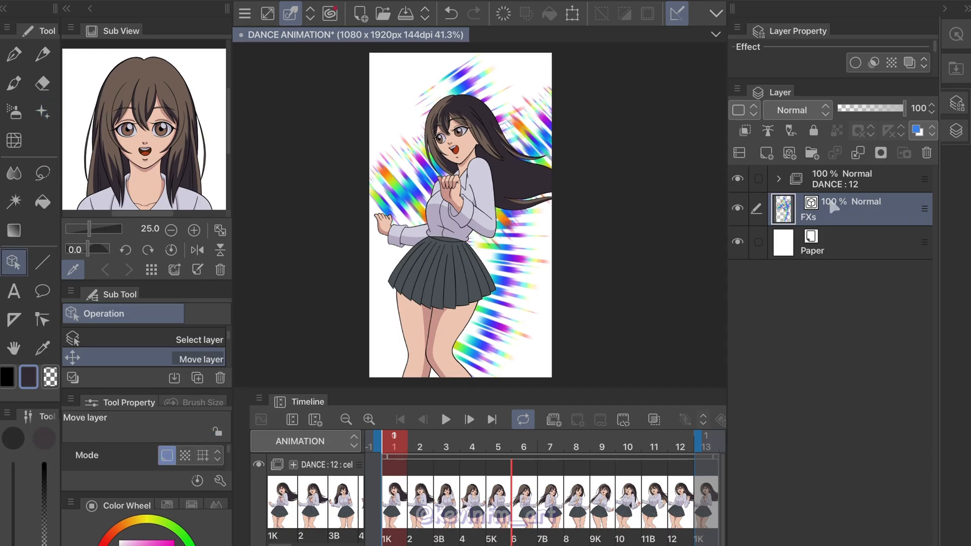
scroll(225, 337, "up", 1)
left_click(222, 333)
left_click(460, 76)
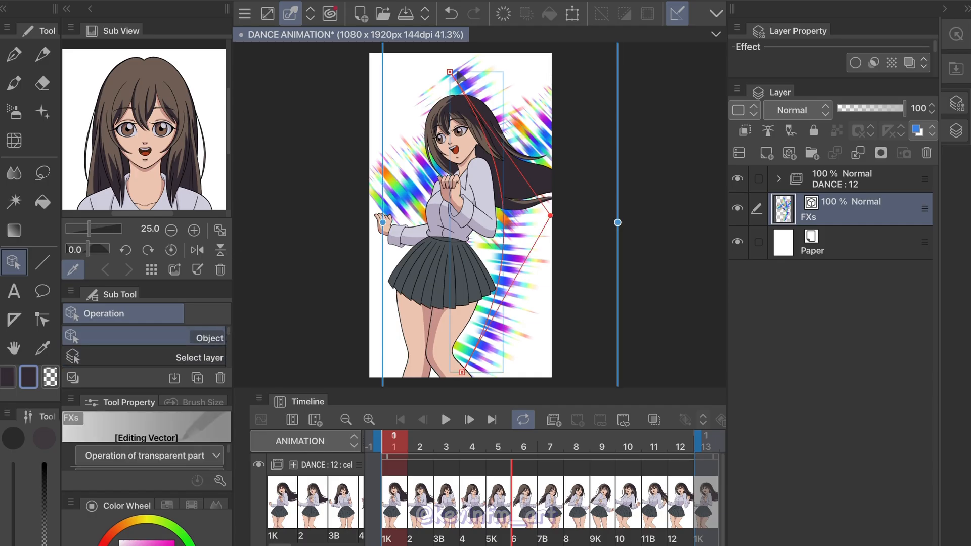
left_click_drag(450, 72, 401, 49)
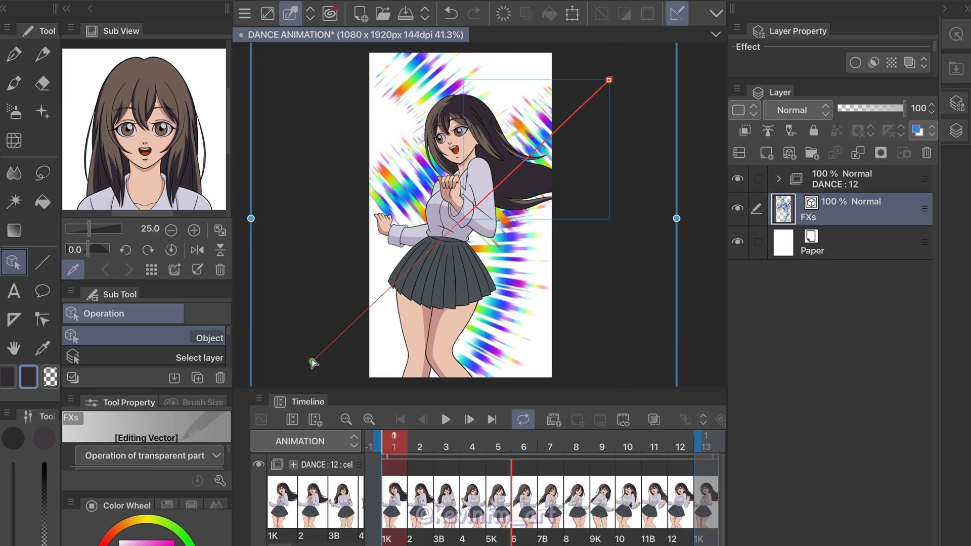
Reshape the halo strokes by moving their end and control points beyond the canvas edges so the rays spread across the background
left_click_drag(312, 362, 333, 373)
scroll(494, 234, "down", 3)
left_click_drag(379, 334, 310, 354)
left_click_drag(578, 93, 462, 362)
left_click_drag(309, 354, 328, 232)
left_click_drag(578, 93, 587, 59)
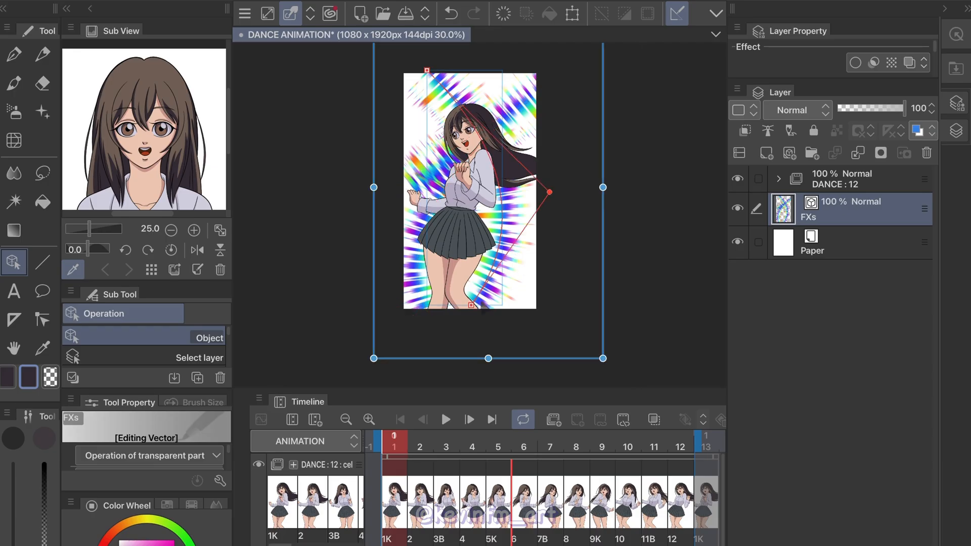
left_click_drag(471, 305, 480, 353)
left_click_drag(426, 73, 394, 67)
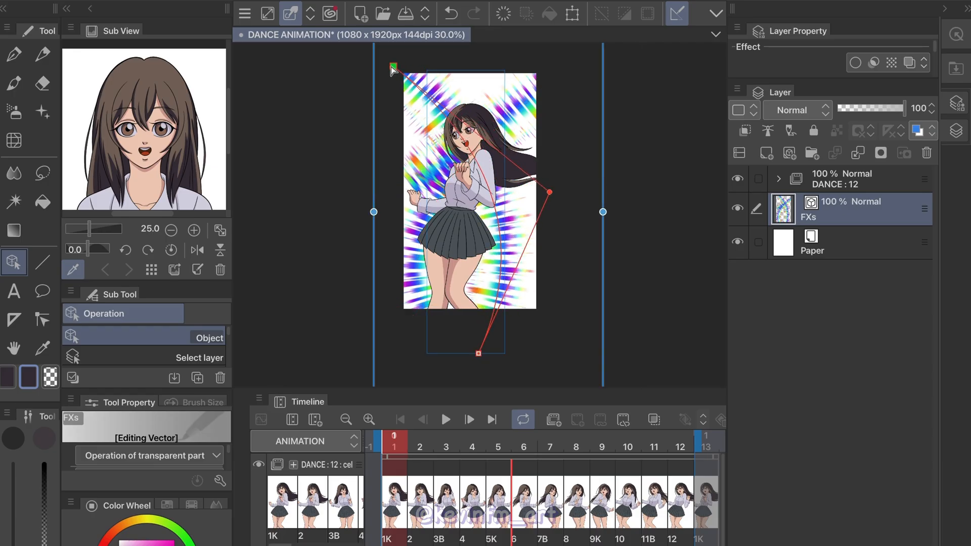
Pull the long halo stroke's control point beyond the canvas's right edge and spread the short diagonal stroke's points wider across the background
left_click(551, 192)
left_click_drag(552, 193, 576, 181)
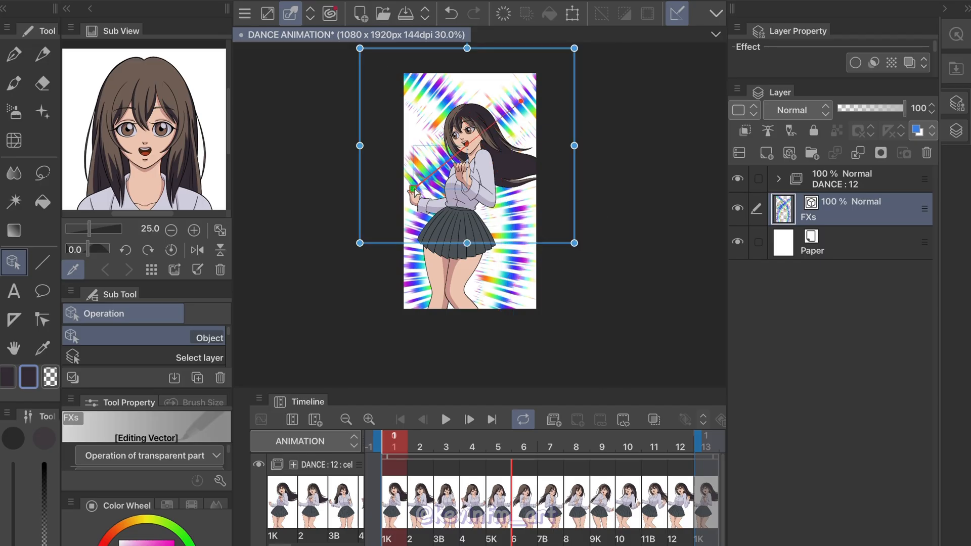
left_click_drag(413, 189, 363, 200)
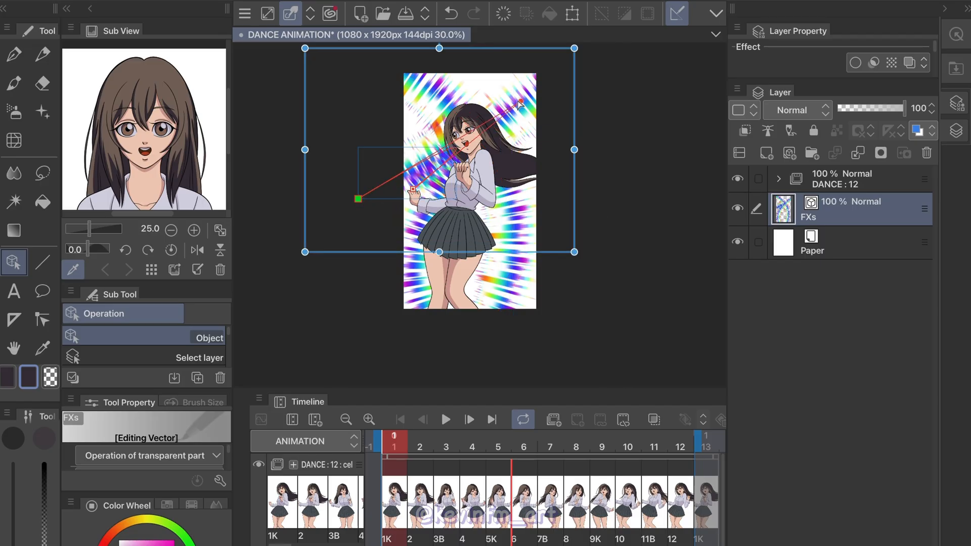
left_click_drag(519, 104, 461, 137)
left_click_drag(413, 188, 621, 184)
left_click_drag(462, 139, 475, 136)
scroll(455, 202, "up", 2)
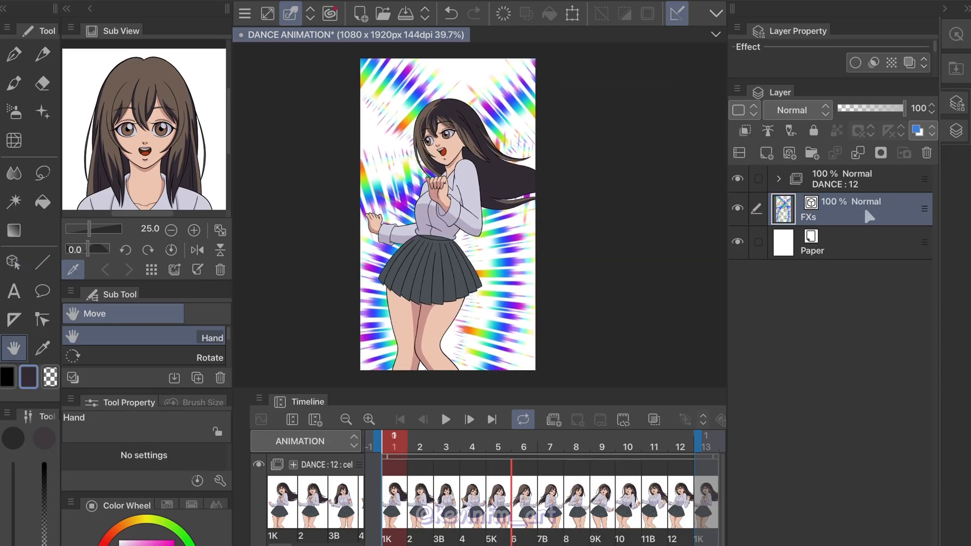
Duplicate the FXs layer and flip the copy vertically
right_click(871, 217)
left_click(859, 350)
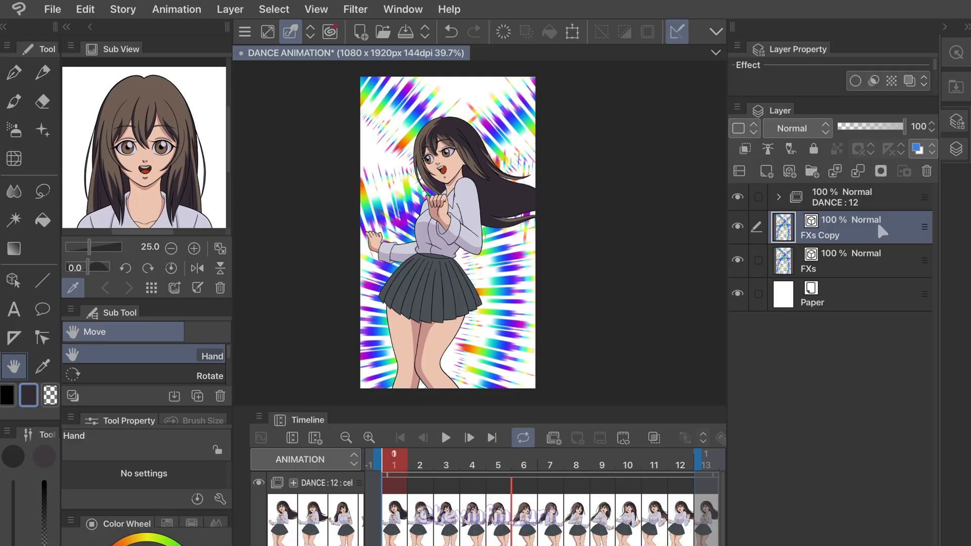
left_click(85, 9)
mouse_move(237, 389)
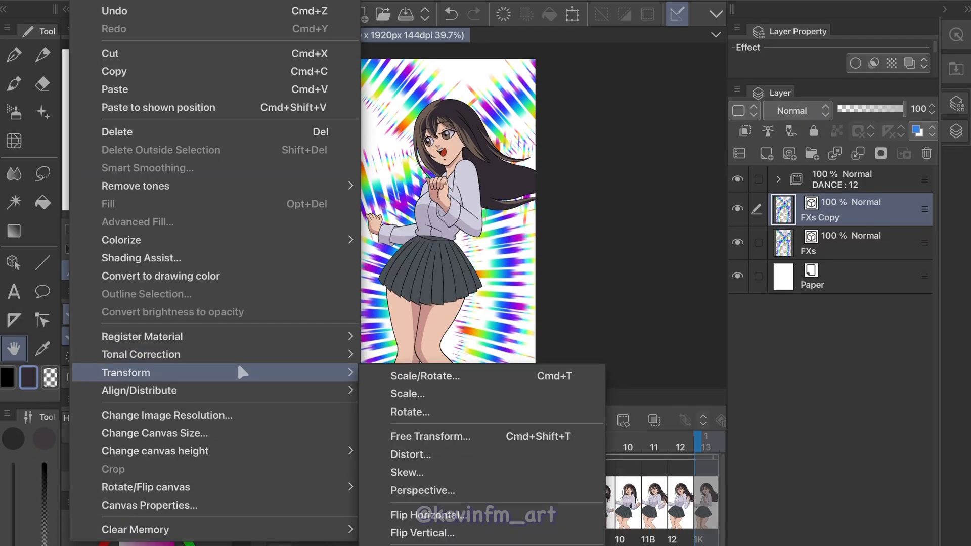
left_click(482, 532)
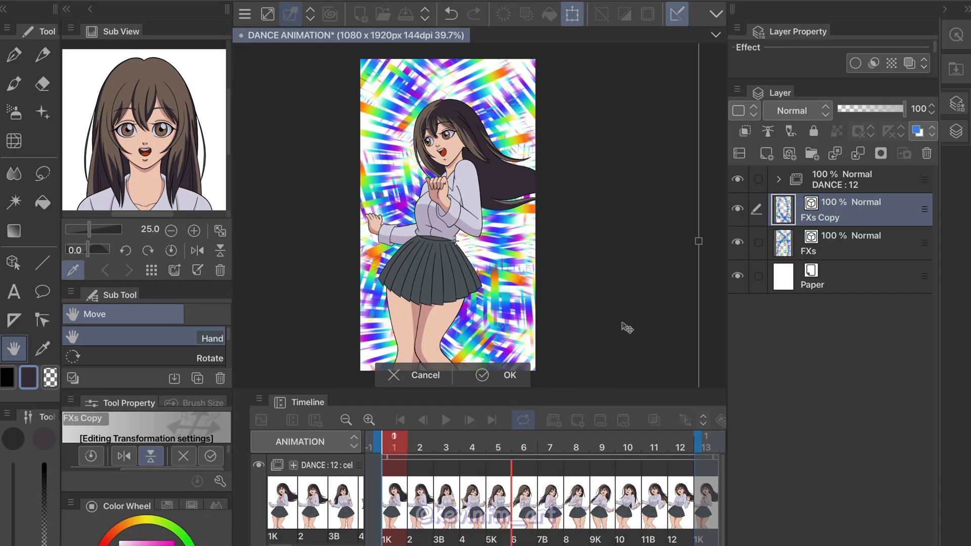
key("Return")
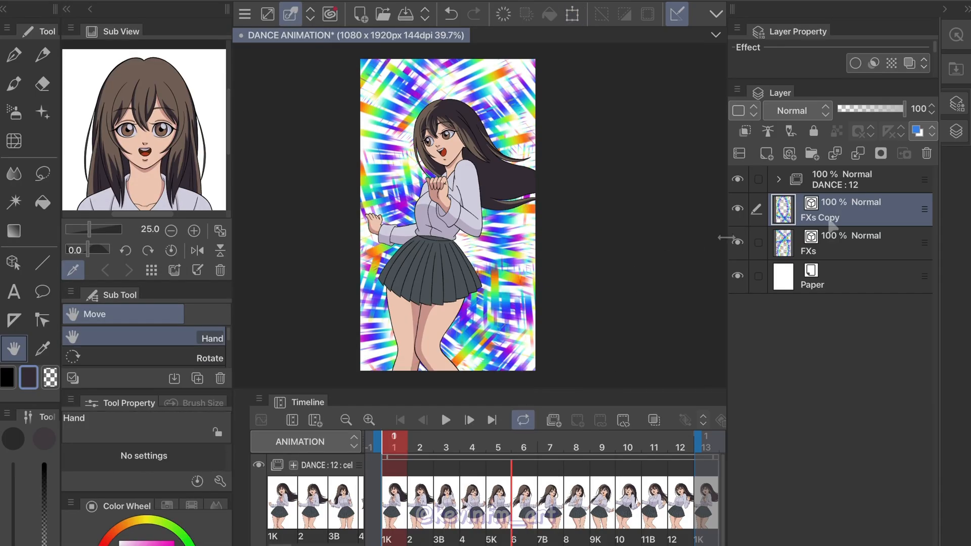
Set the FXs Copy layer's blending mode to Add (Glow) and change the Paper layer's color to black (000000)
left_click(811, 107)
left_click(816, 309)
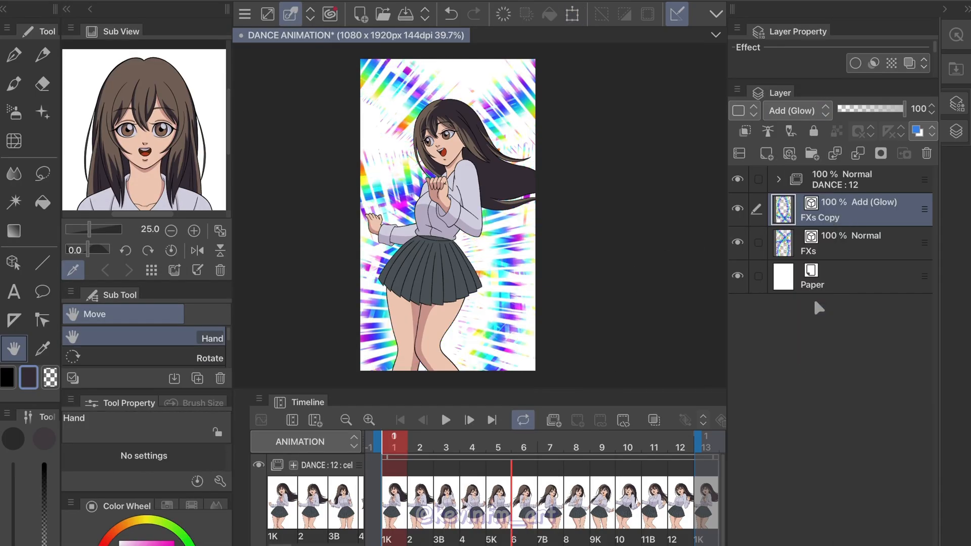
double_click(783, 284)
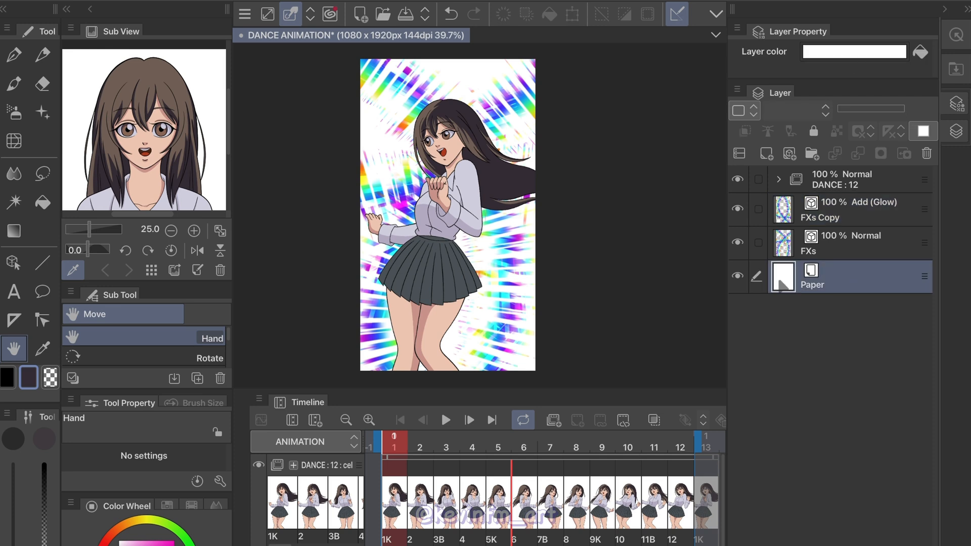
left_click_drag(193, 291, 155, 438)
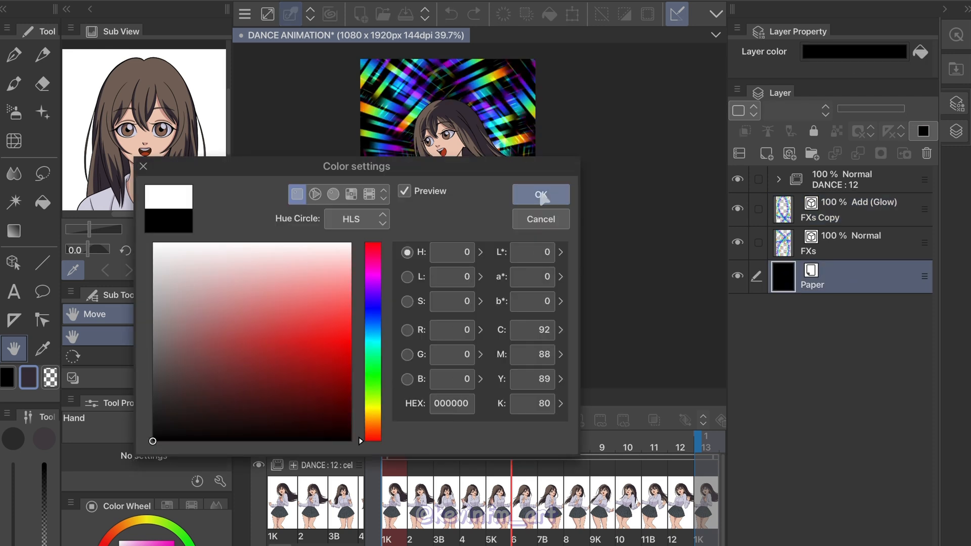
left_click(541, 194)
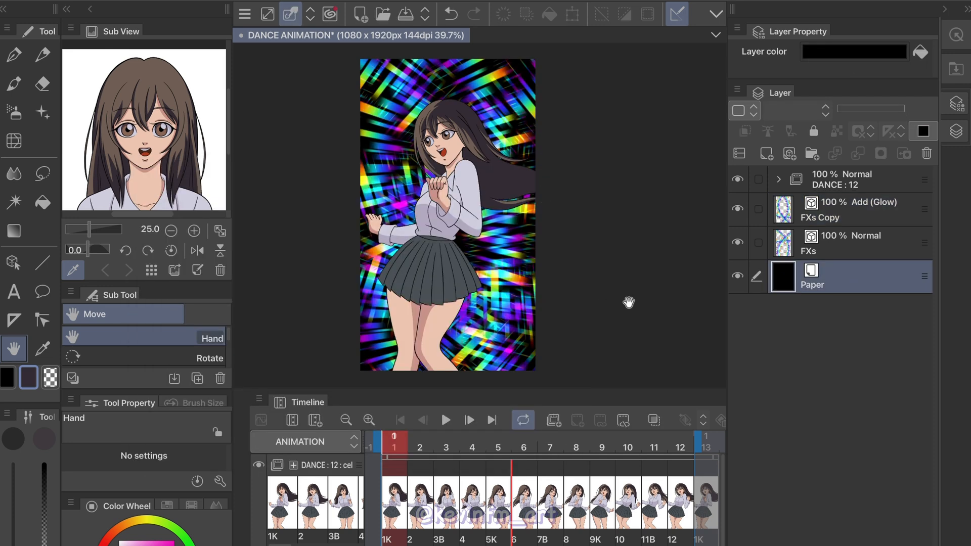
left_click(445, 420)
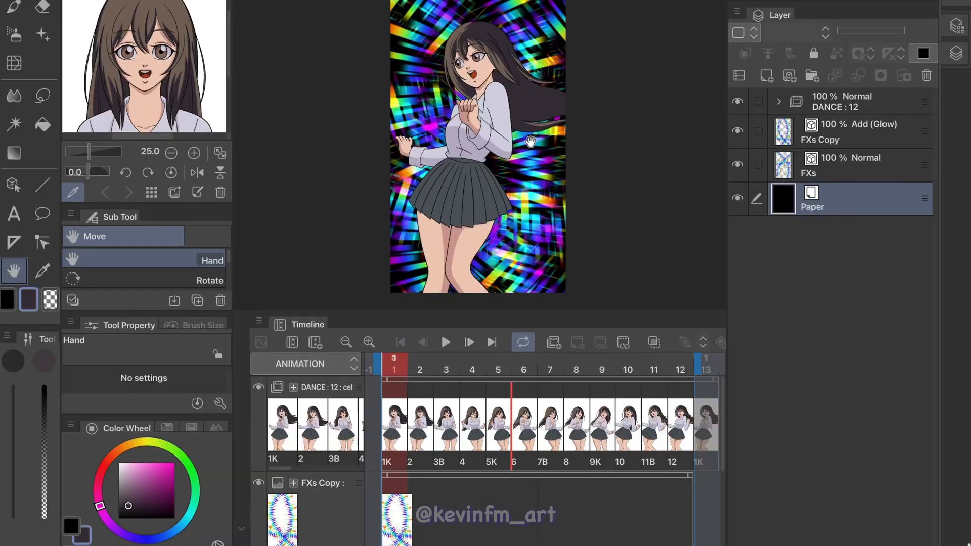
Create a new animation folder above the DANCE folder and name it COLORS
left_click(838, 109)
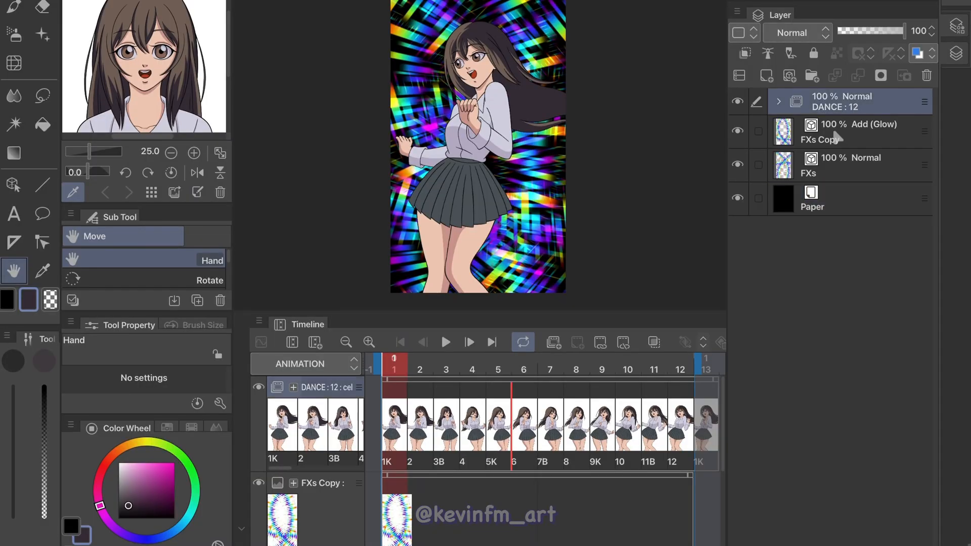
left_click(554, 342)
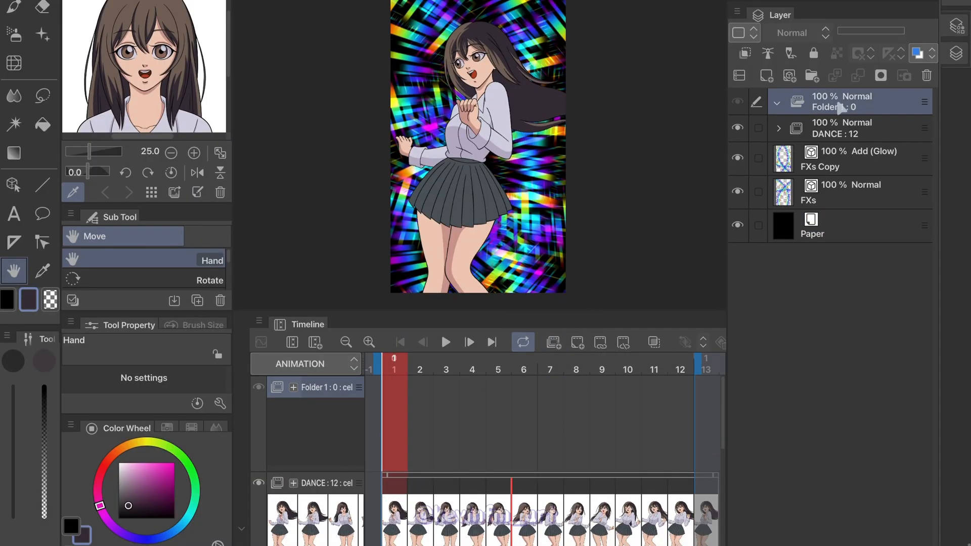
double_click(849, 104)
type("co")
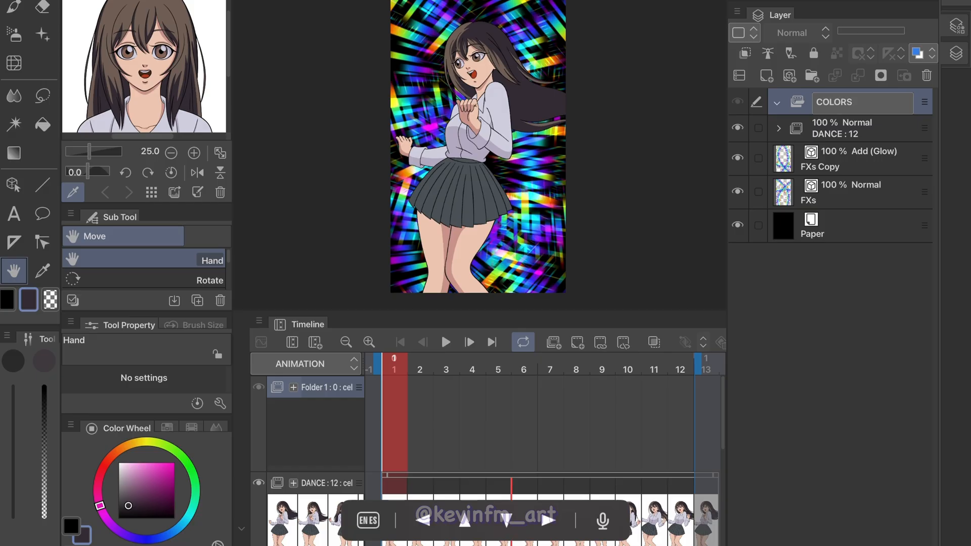
type("LORS")
key("Return")
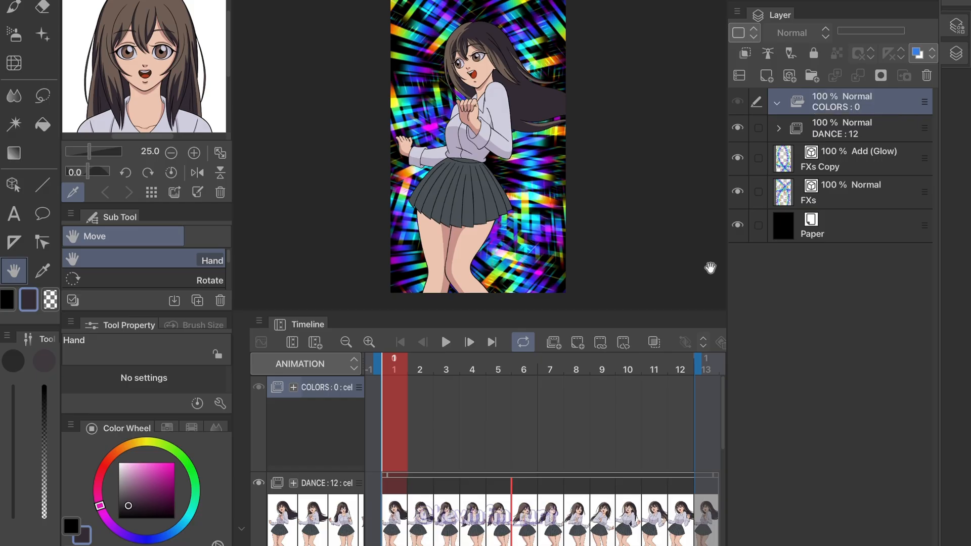
Add new cels at frames 1 and 2 of the COLORS folder, filling the first with yellow and the second with magenta
left_click(577, 342)
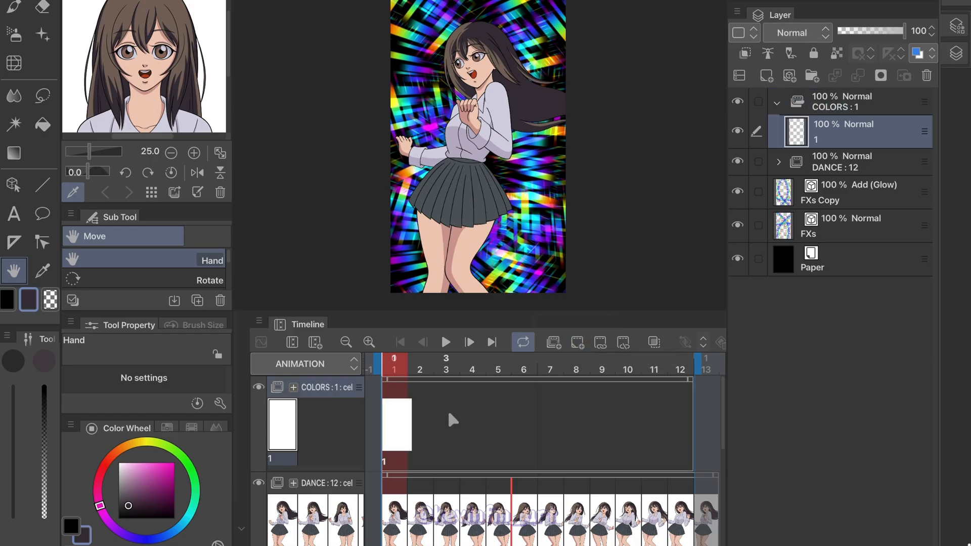
left_click(147, 442)
left_click(158, 462)
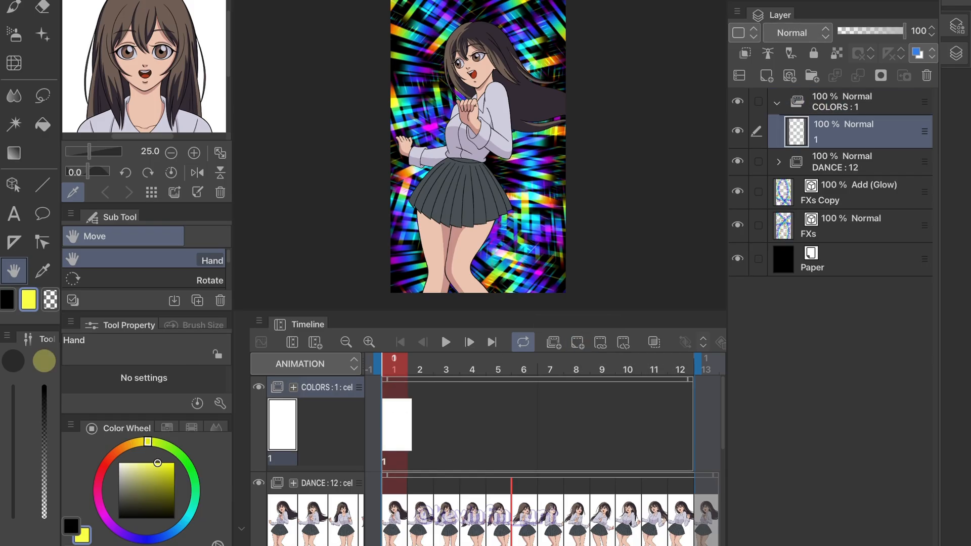
key("alt+BackSpace")
left_click(420, 376)
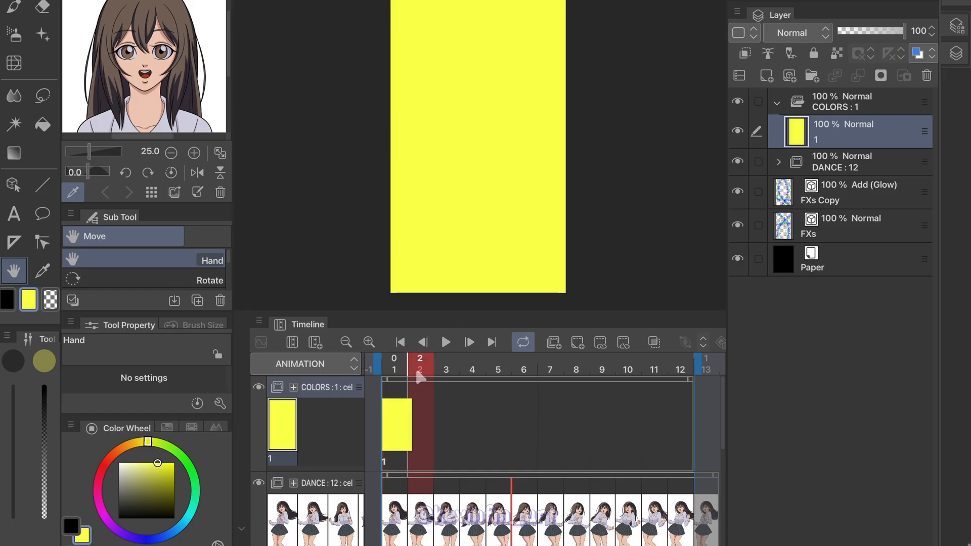
left_click(577, 342)
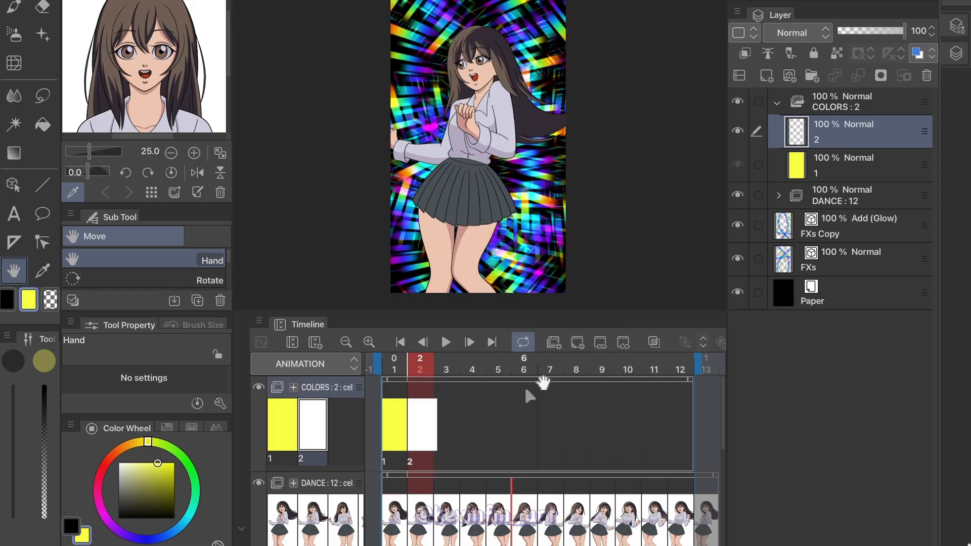
left_click(100, 507)
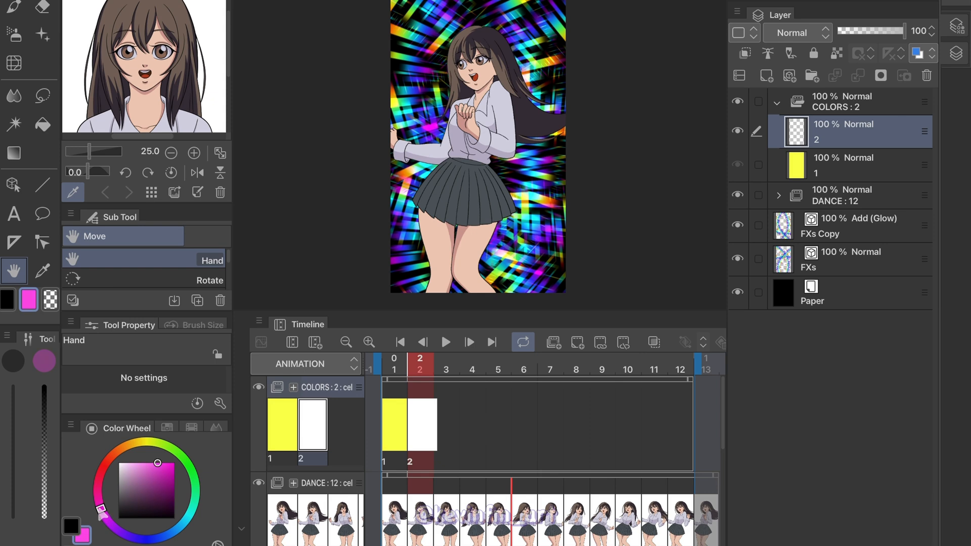
key("alt+BackSpace")
Add new COLORS cels at frames 3 and 4, filling the third with bright green and the fourth with red
left_click(442, 382)
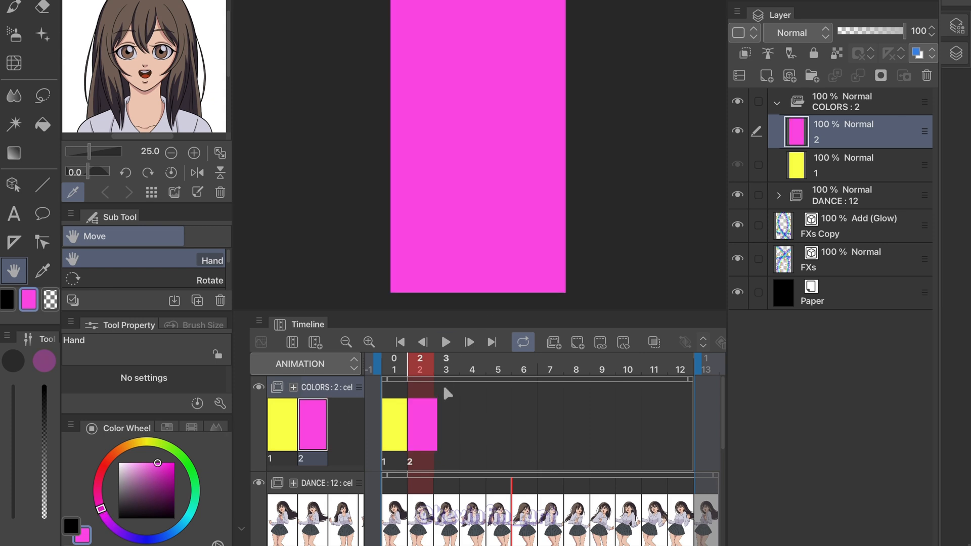
left_click(577, 342)
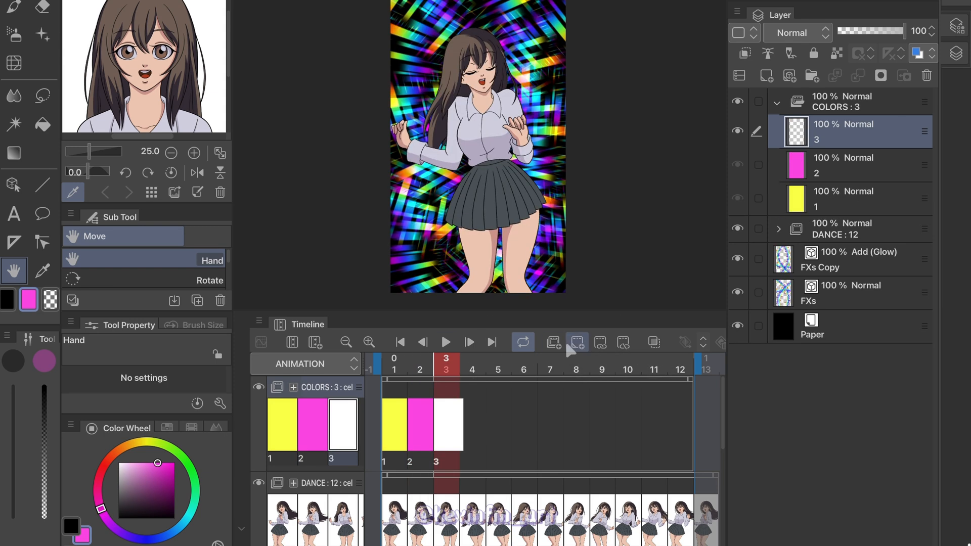
left_click(183, 458)
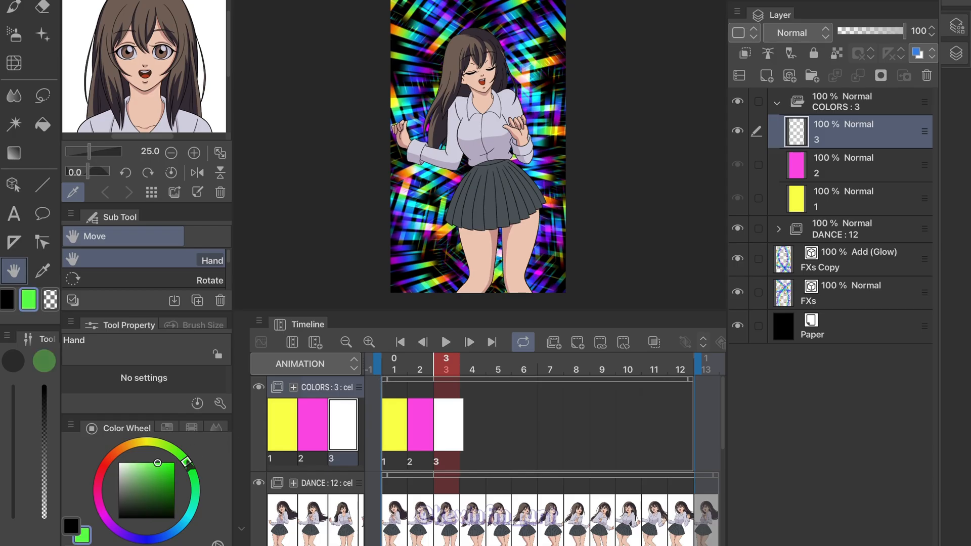
key("alt+BackSpace")
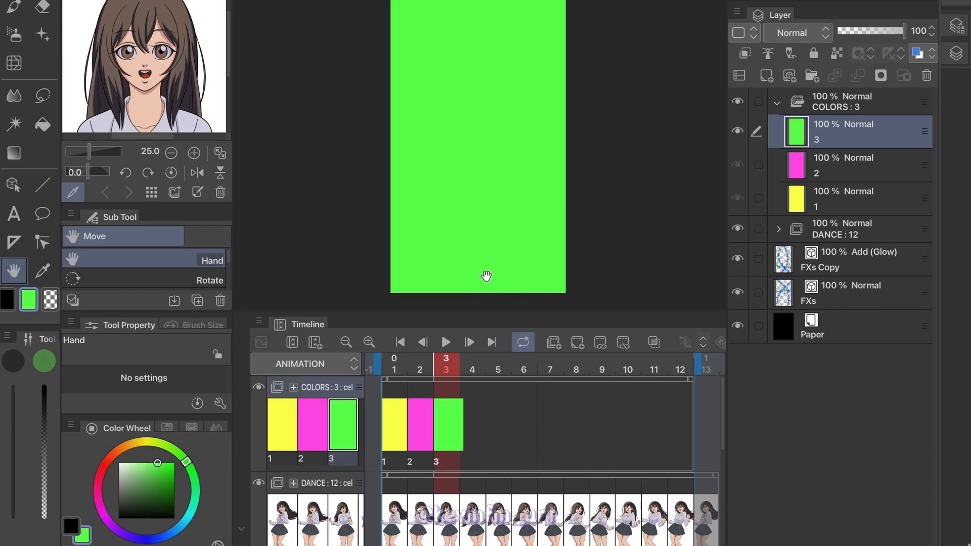
left_click(471, 401)
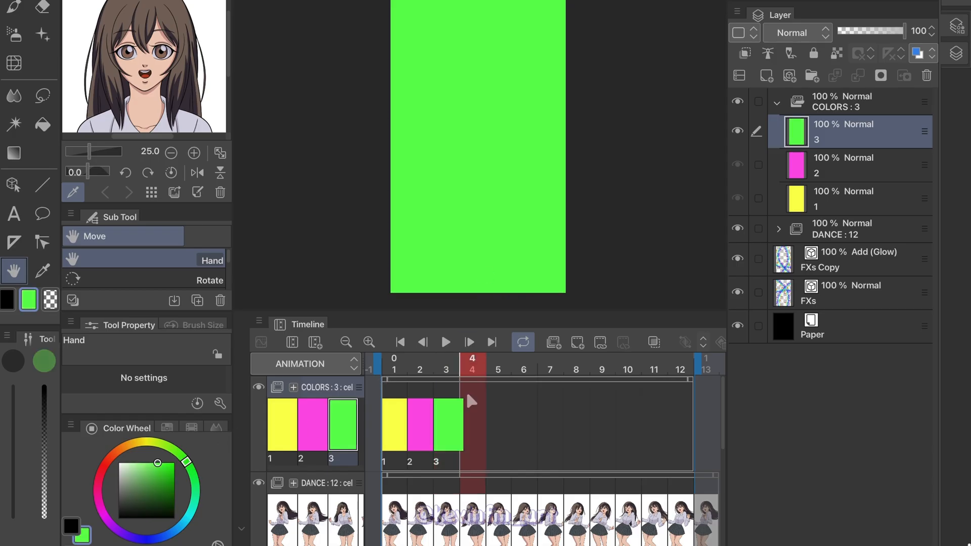
left_click(576, 342)
left_click(101, 476)
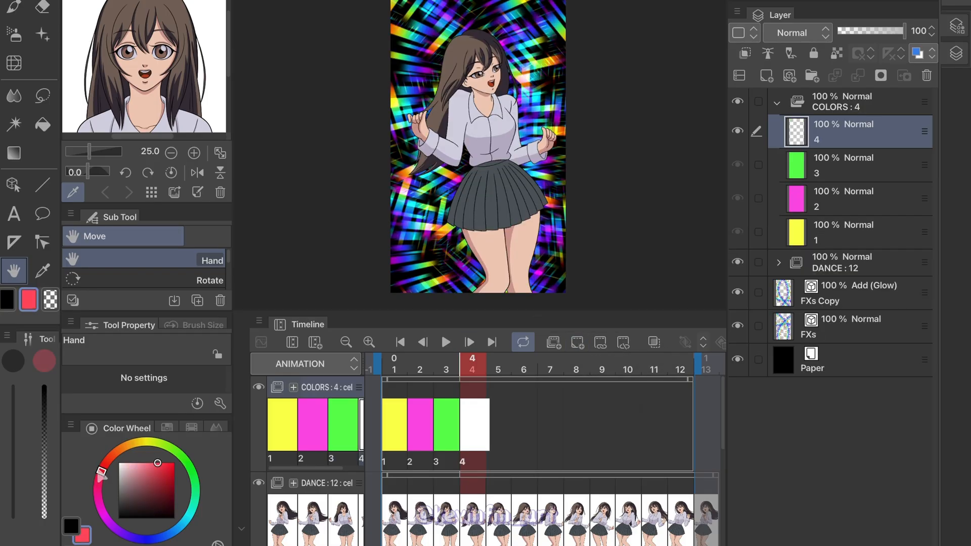
key("alt+BackSpace")
Add new COLORS cels at frames 5 and 6, filling the fifth with blue and the sixth with orange
left_click(501, 369)
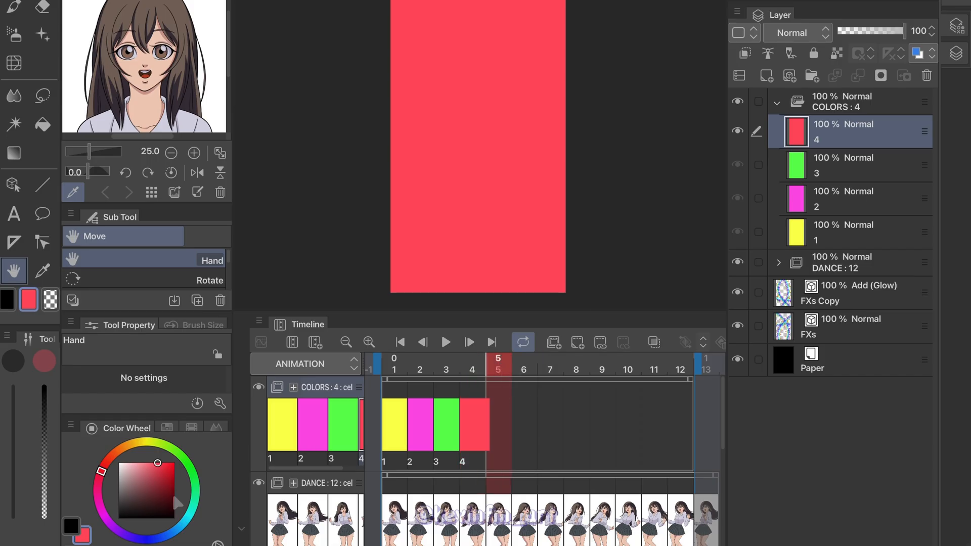
left_click(576, 343)
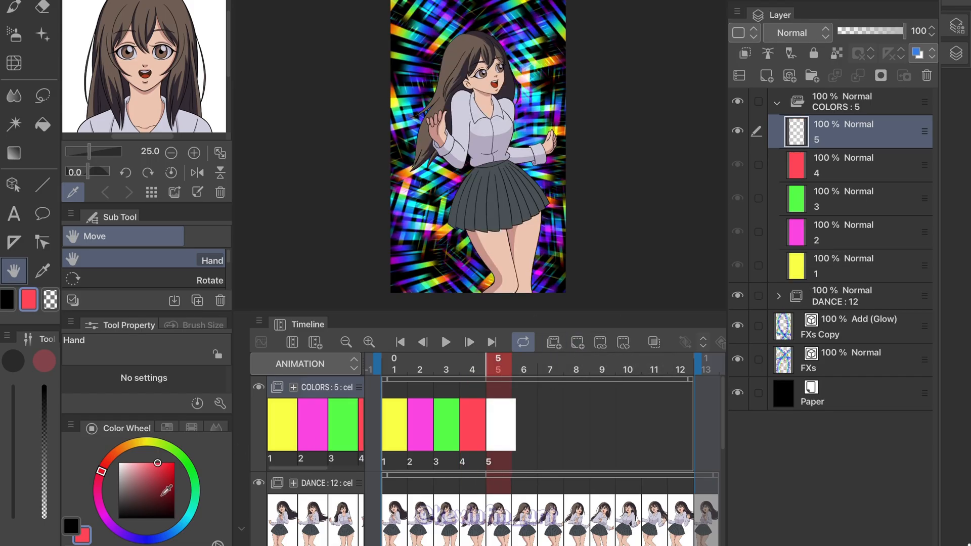
left_click_drag(149, 542, 175, 542)
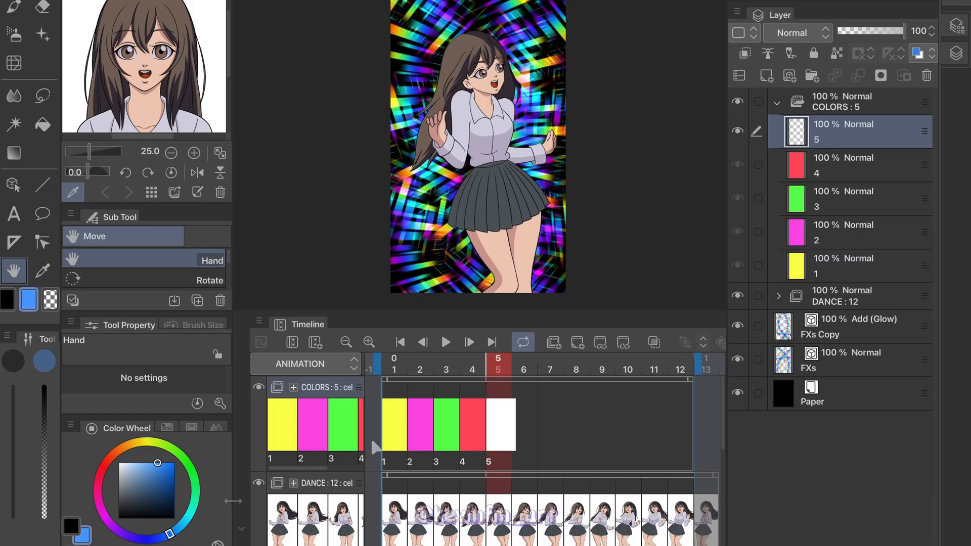
key("alt+BackSpace")
left_click(519, 387)
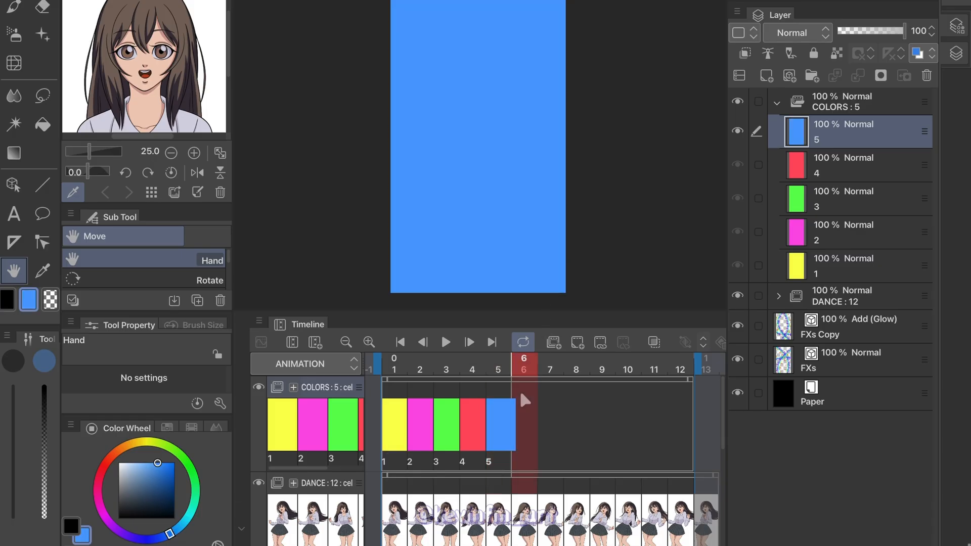
left_click(578, 343)
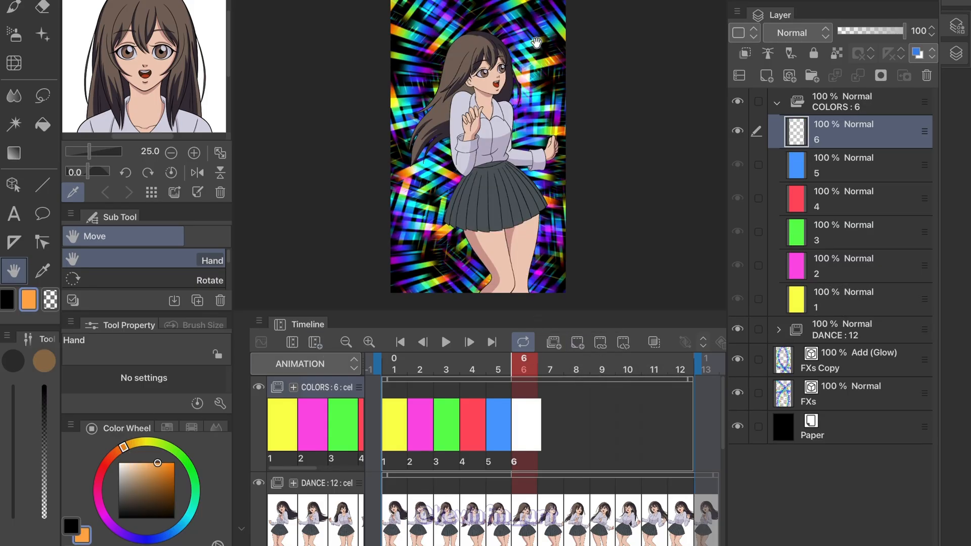
key("alt+BackSpace")
Trim the COLORS clip to end at frame 6, and paste a copy of it at frame 7 to fill frames 7 to 12
left_click(683, 388)
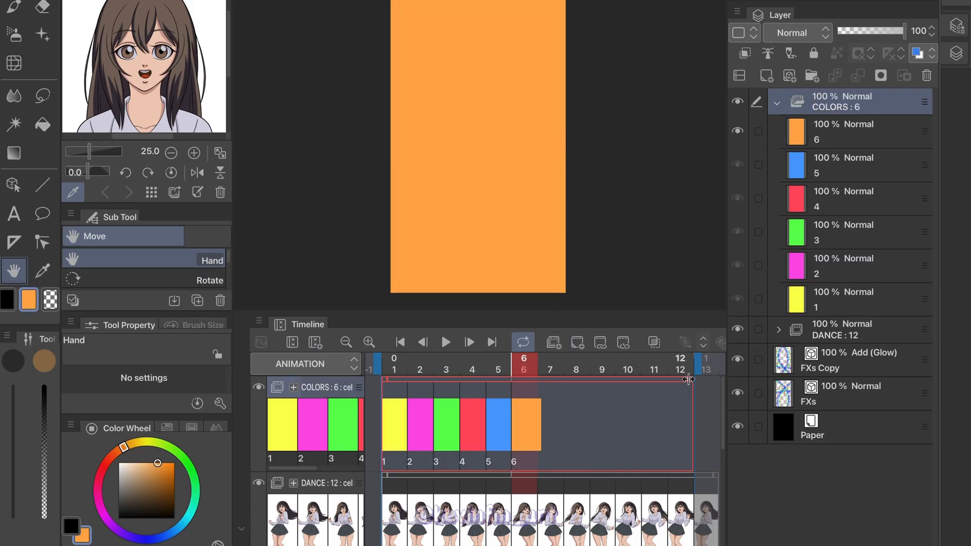
left_click_drag(599, 393, 537, 394)
right_click(519, 381)
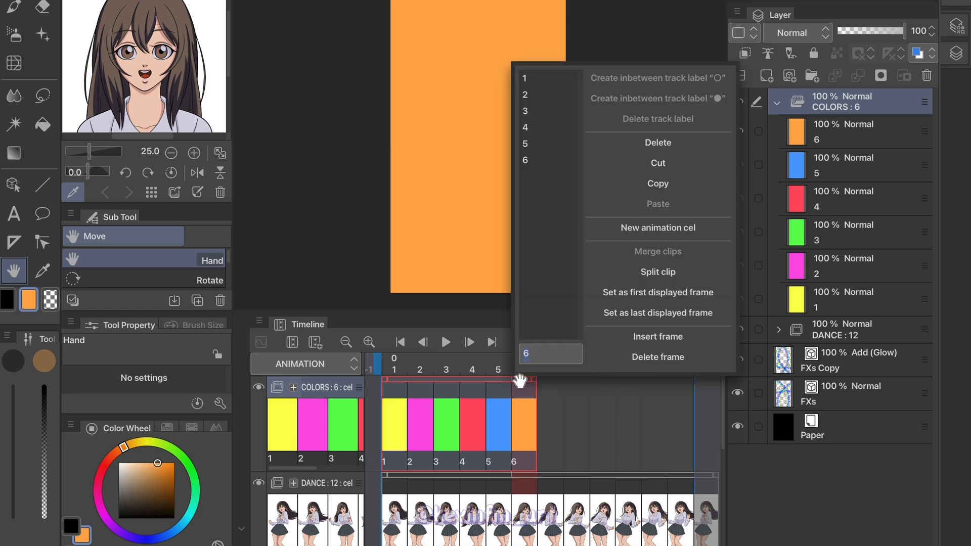
left_click(667, 184)
right_click(545, 433)
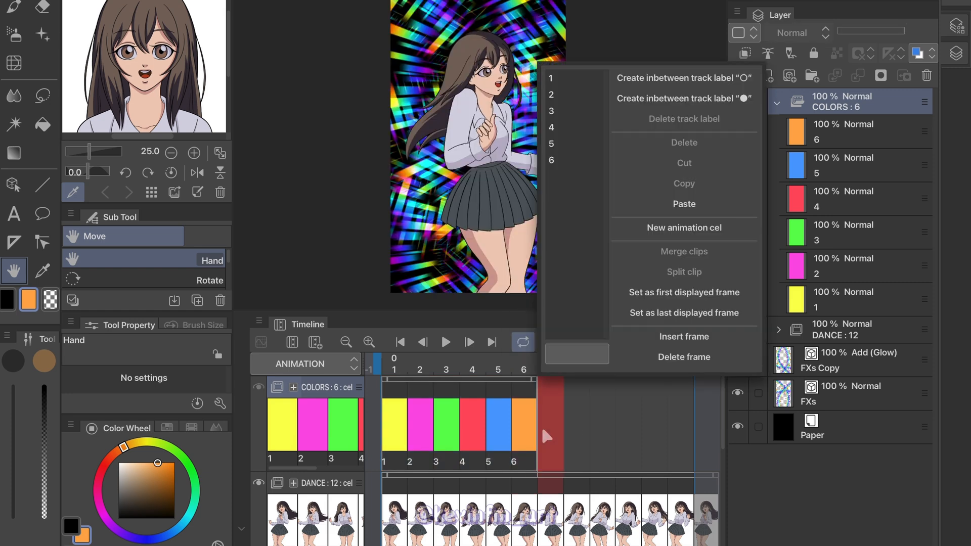
left_click(683, 203)
left_click_drag(581, 368, 397, 374)
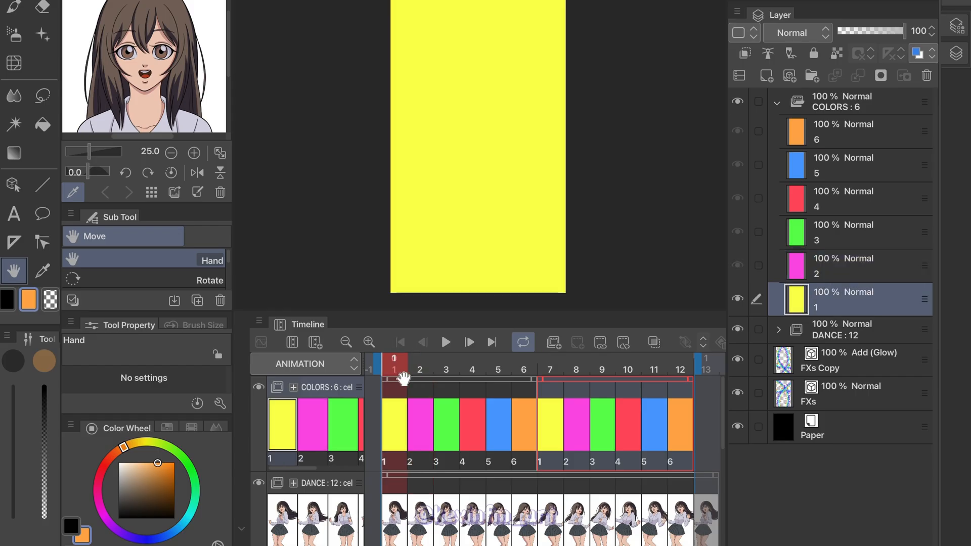
Collapse the COLORS folder, set its blending mode to Overlay, and preview the color flashes over the animation
left_click(777, 104)
left_click(840, 106)
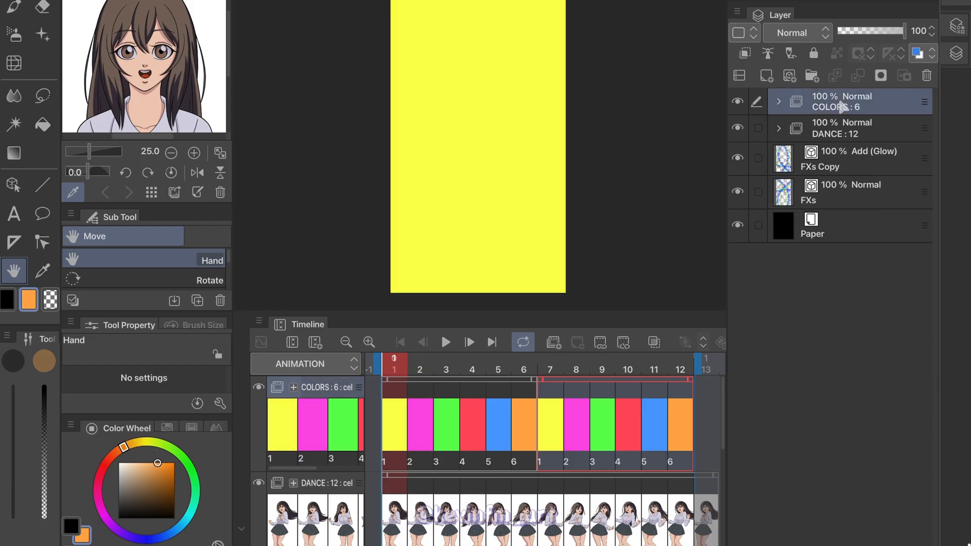
left_click(807, 32)
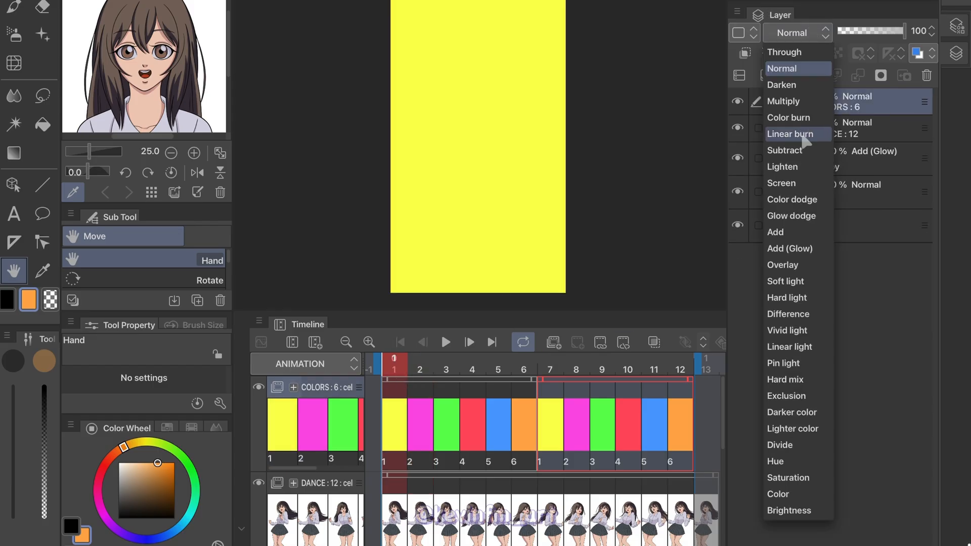
left_click(810, 268)
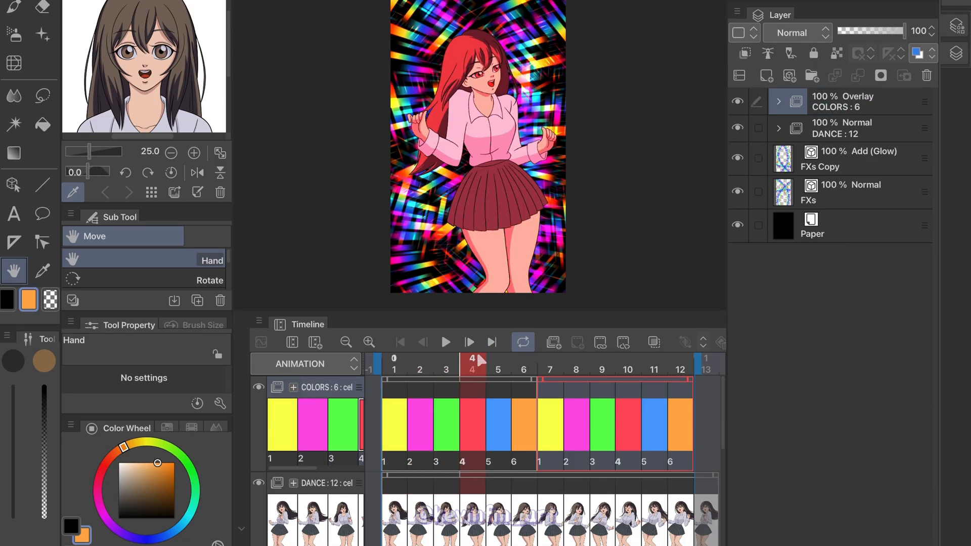
left_click_drag(585, 352, 399, 377)
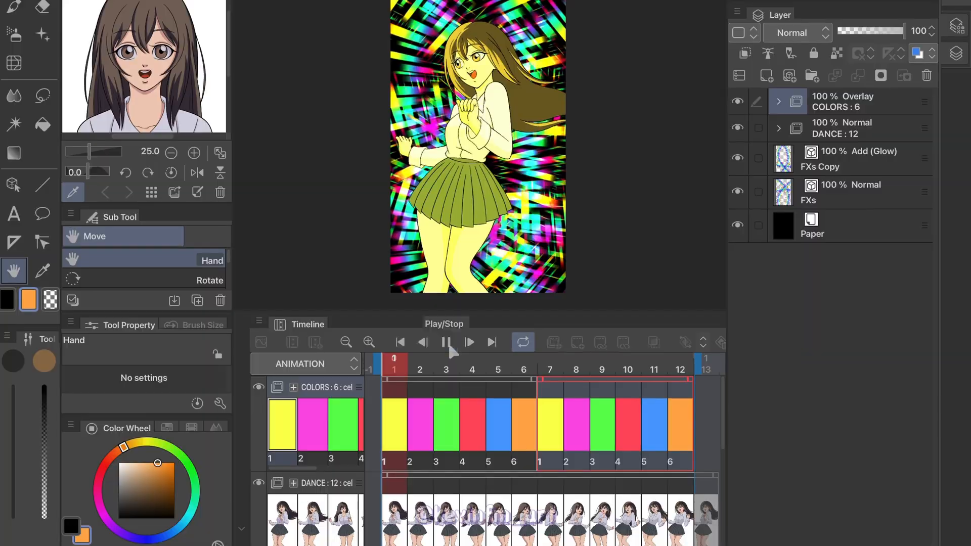
left_click(467, 337)
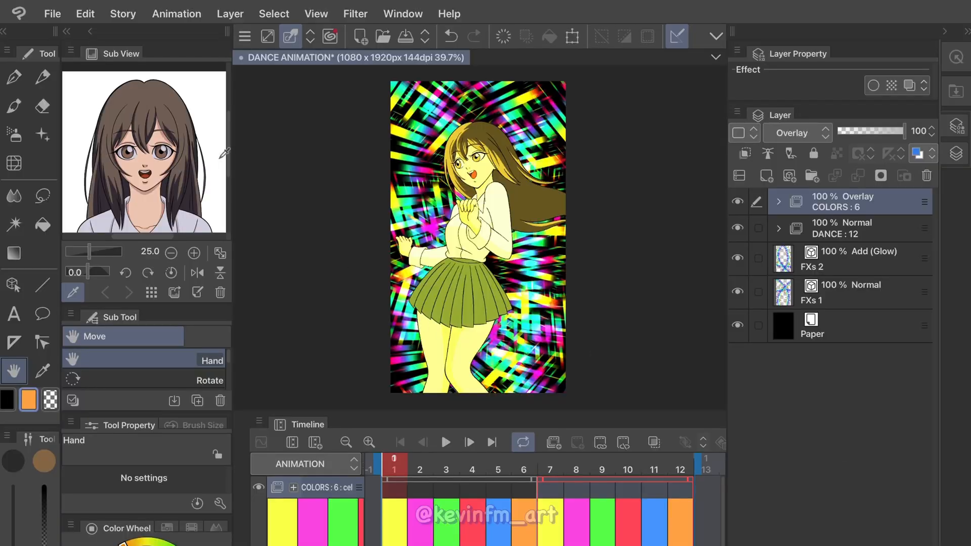
Export the animation as an MP4 movie named DANCE ANIMATION - FINAL at 1080 x 1920 px and 24 frames per second
left_click(53, 14)
mouse_move(193, 279)
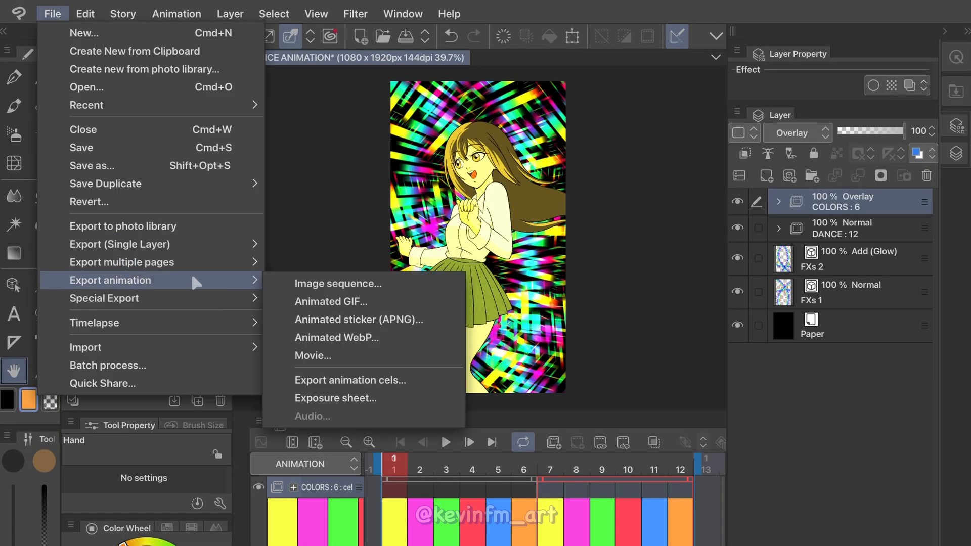
left_click(443, 347)
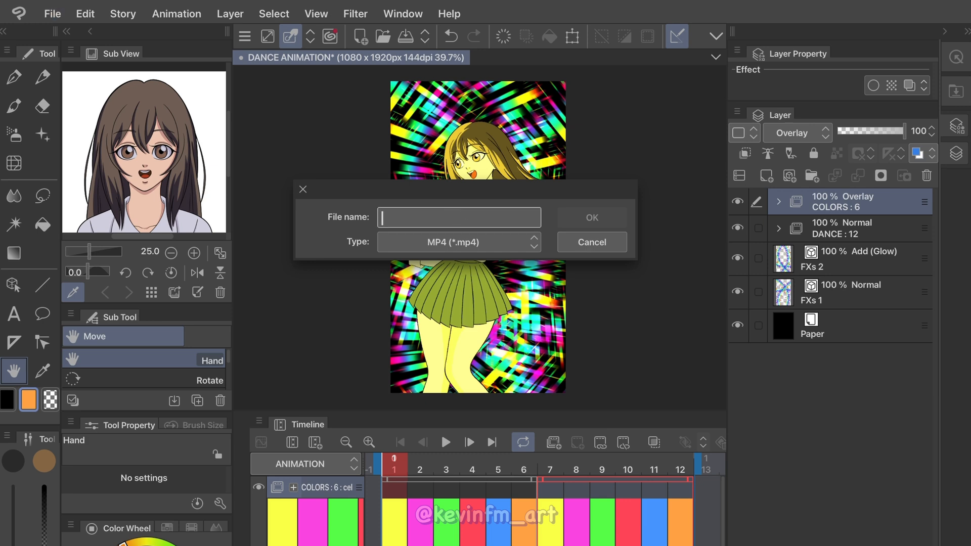
type("DANCE ANIMATION - FINAL")
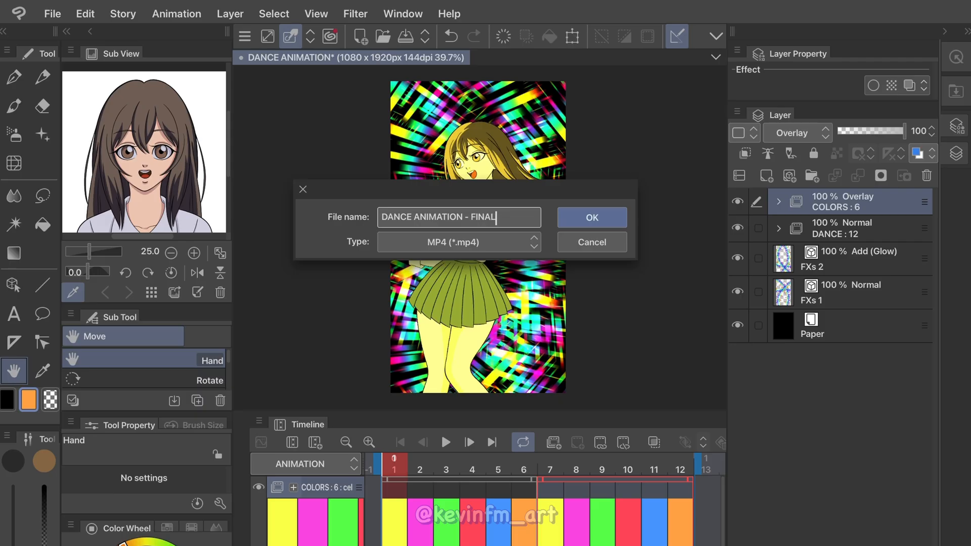
left_click(614, 217)
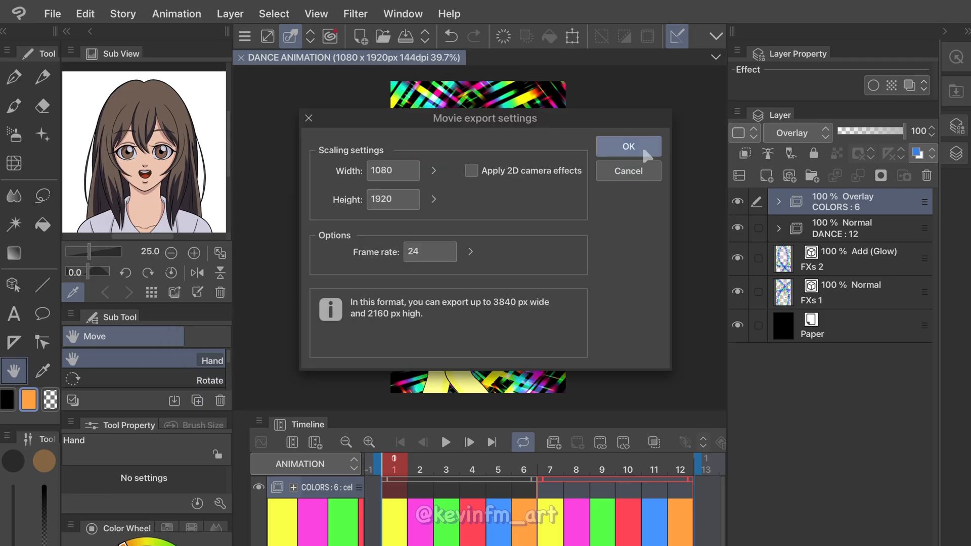
left_click(628, 147)
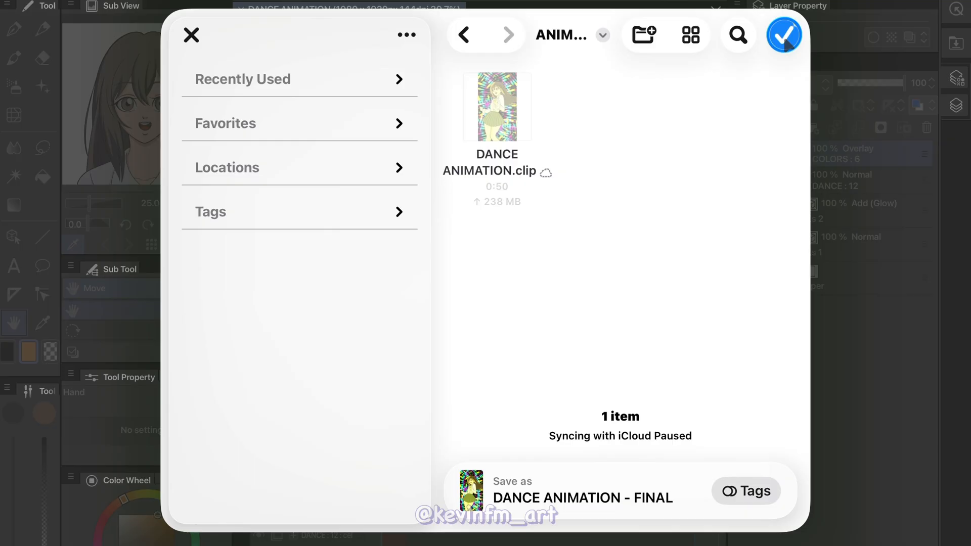